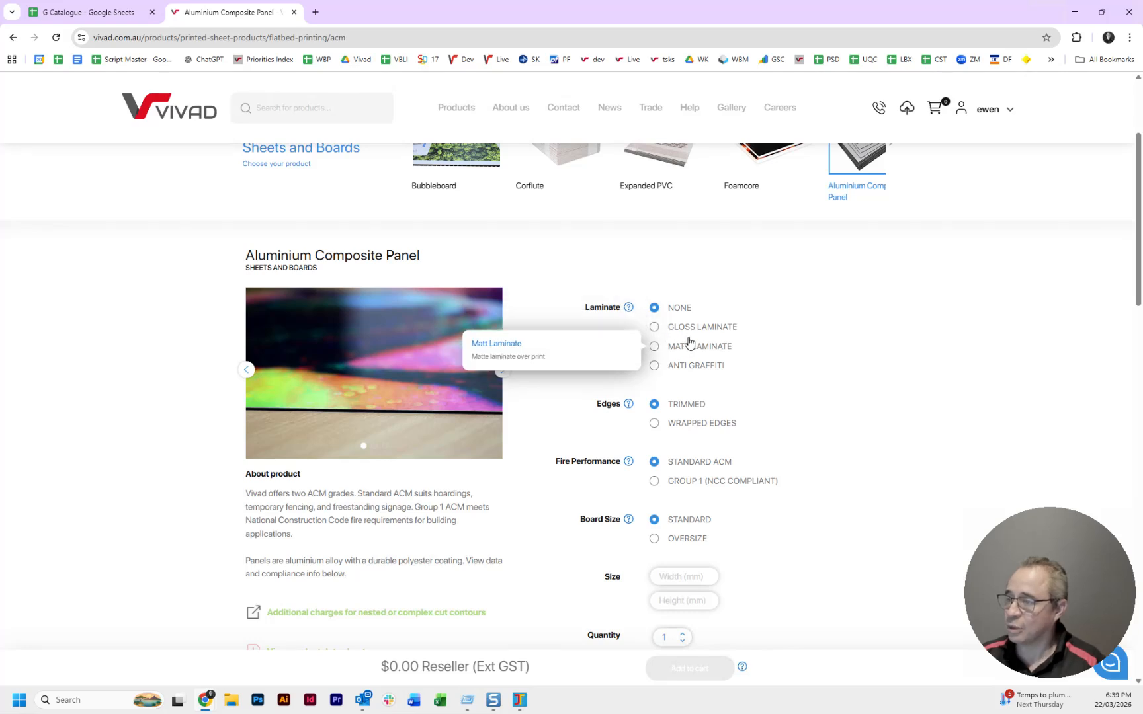
Review the Aluminium Composite Panel's laminate, fire performance and board size options, and browse the other Sheets and Boards products.
{"action": "mouse_move", "coordinate": [696, 351]}
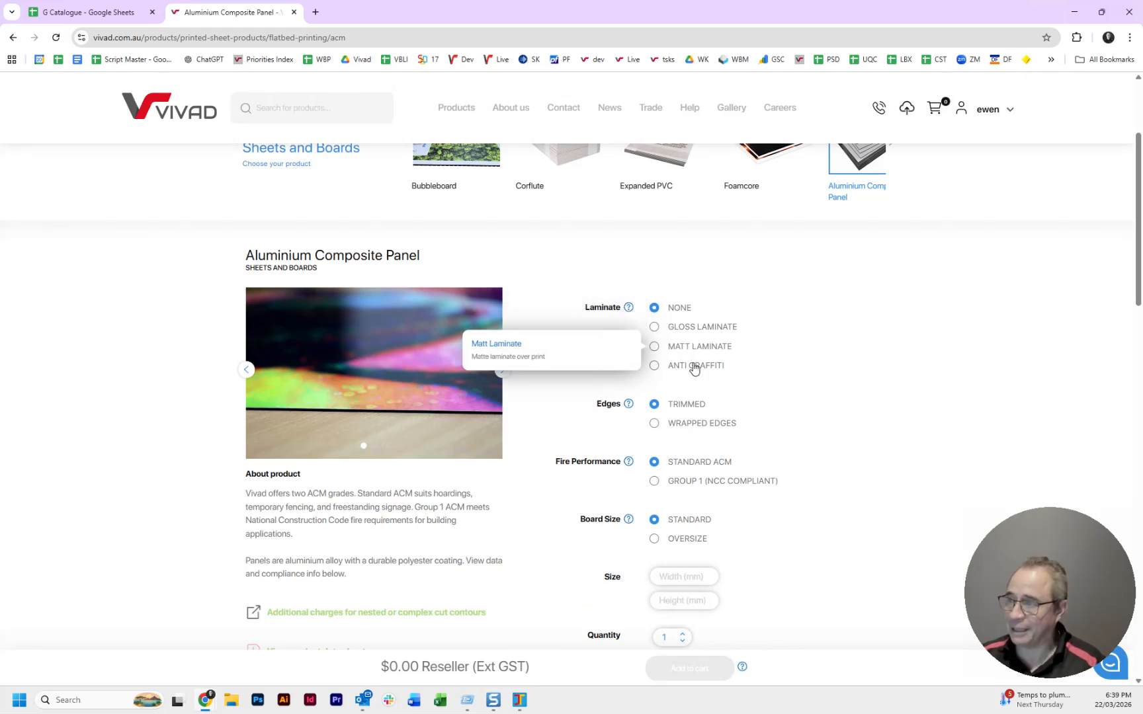
{"action": "mouse_move", "coordinate": [692, 376]}
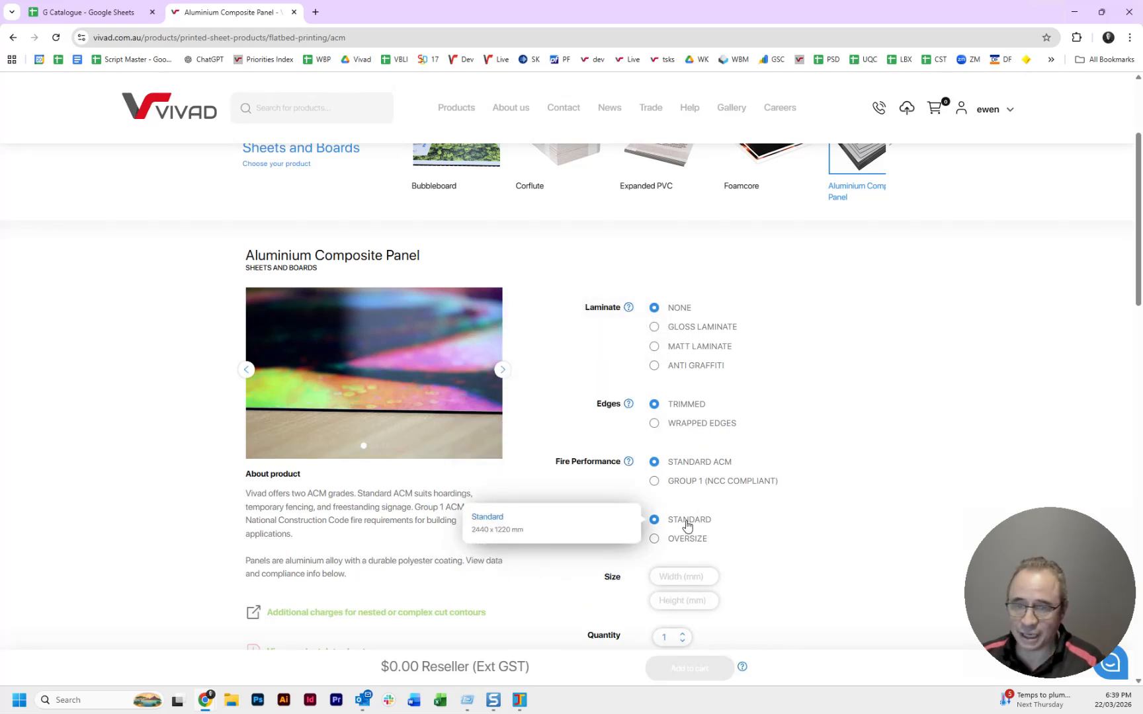
{"action": "mouse_move", "coordinate": [689, 541]}
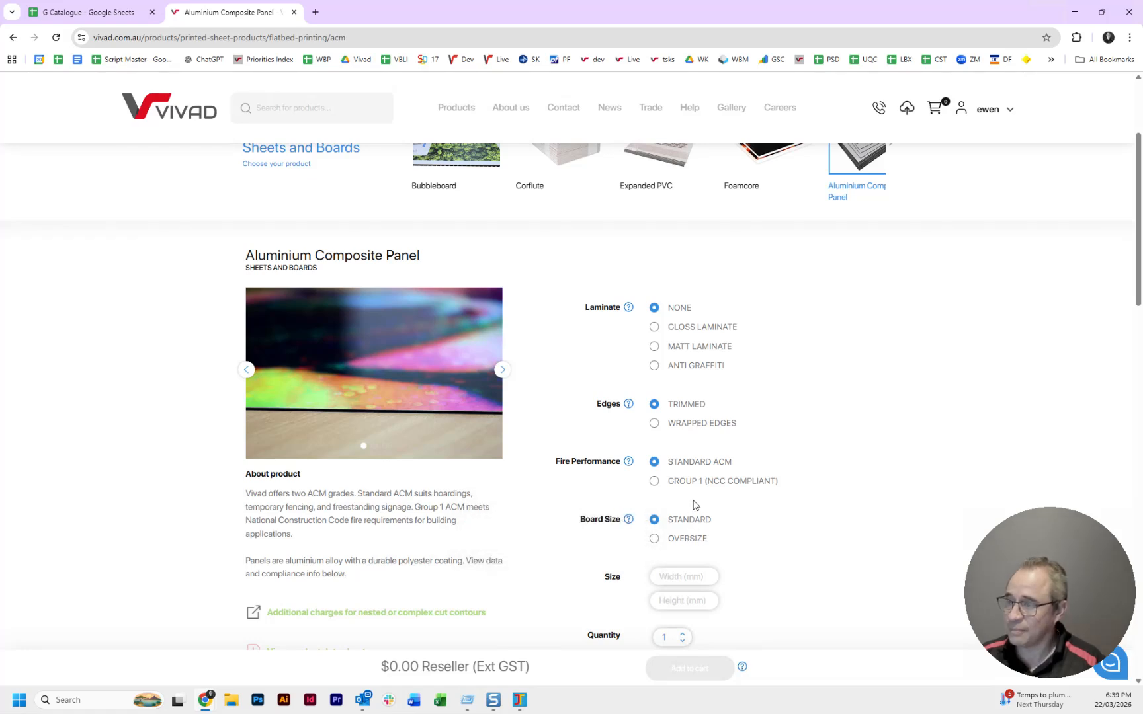
{"action": "scroll", "coordinate": [694, 490], "scroll_direction": "down", "scroll_amount": 1}
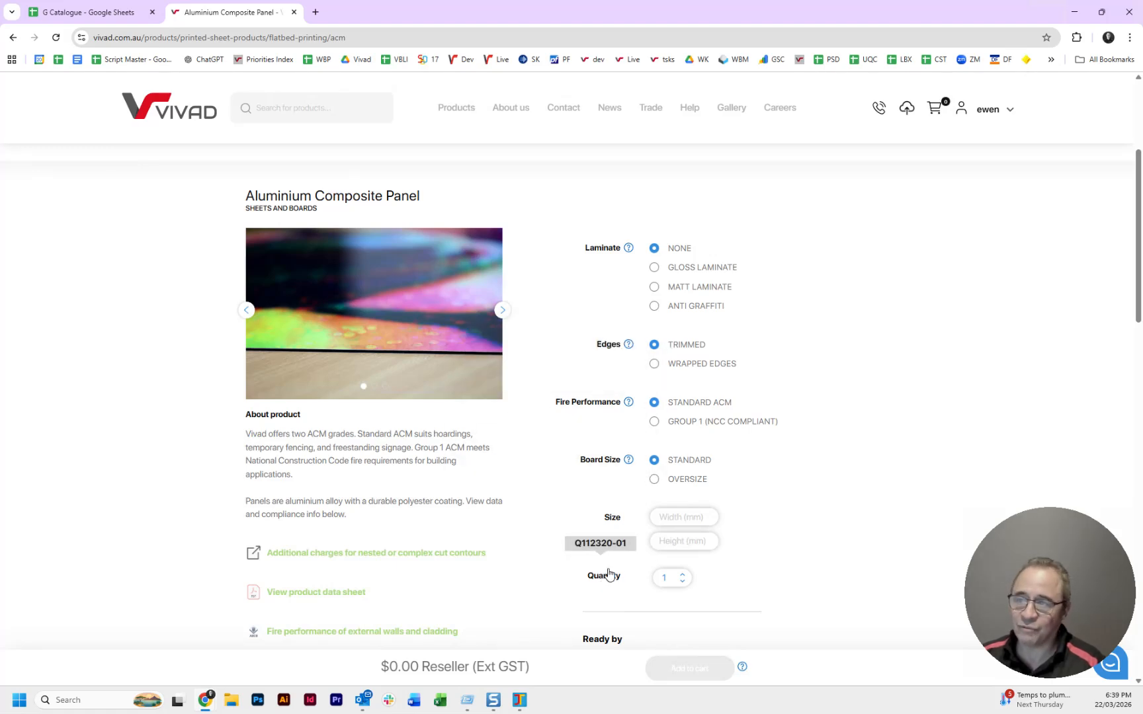
{"action": "scroll", "coordinate": [613, 519], "scroll_direction": "up", "scroll_amount": 2}
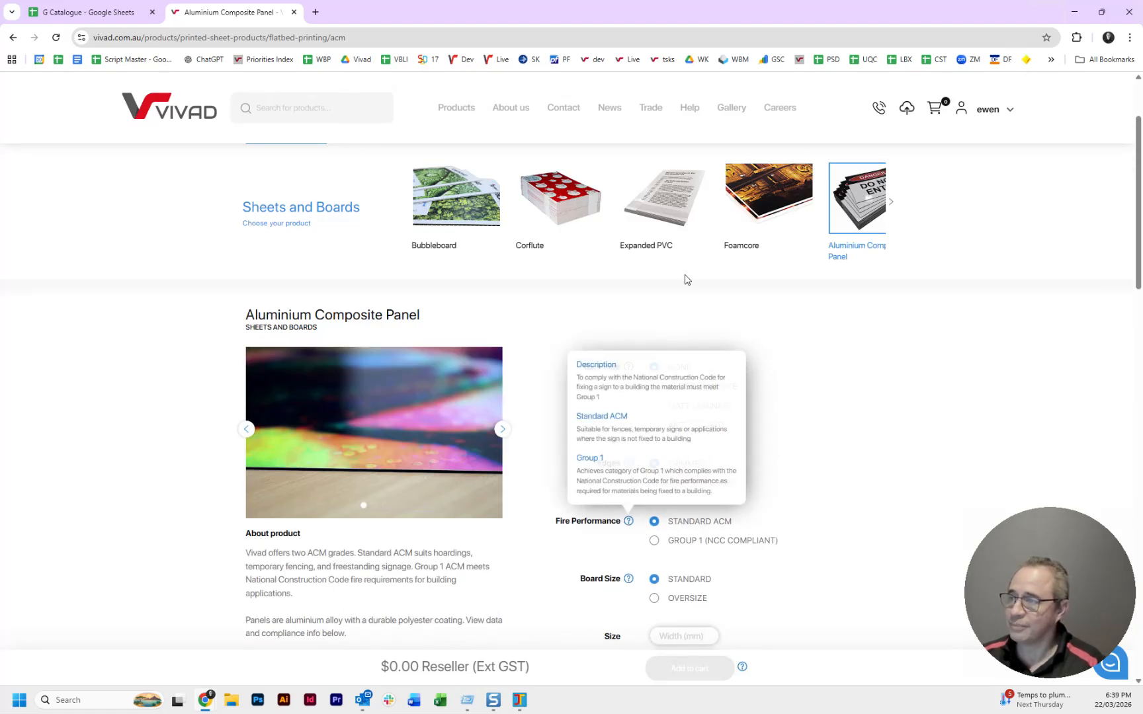
{"action": "left_click_drag", "start_coordinate": [740, 230], "coordinate": [582, 230]}
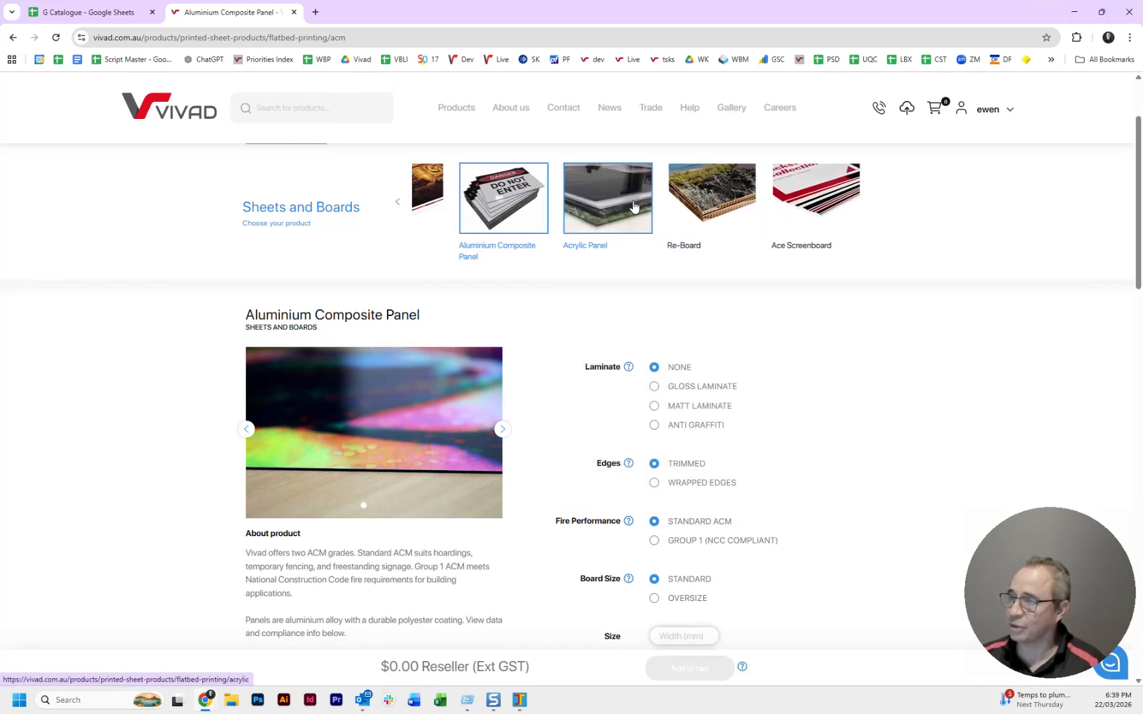
{"action": "scroll", "coordinate": [666, 206], "scroll_direction": "up", "scroll_amount": 2}
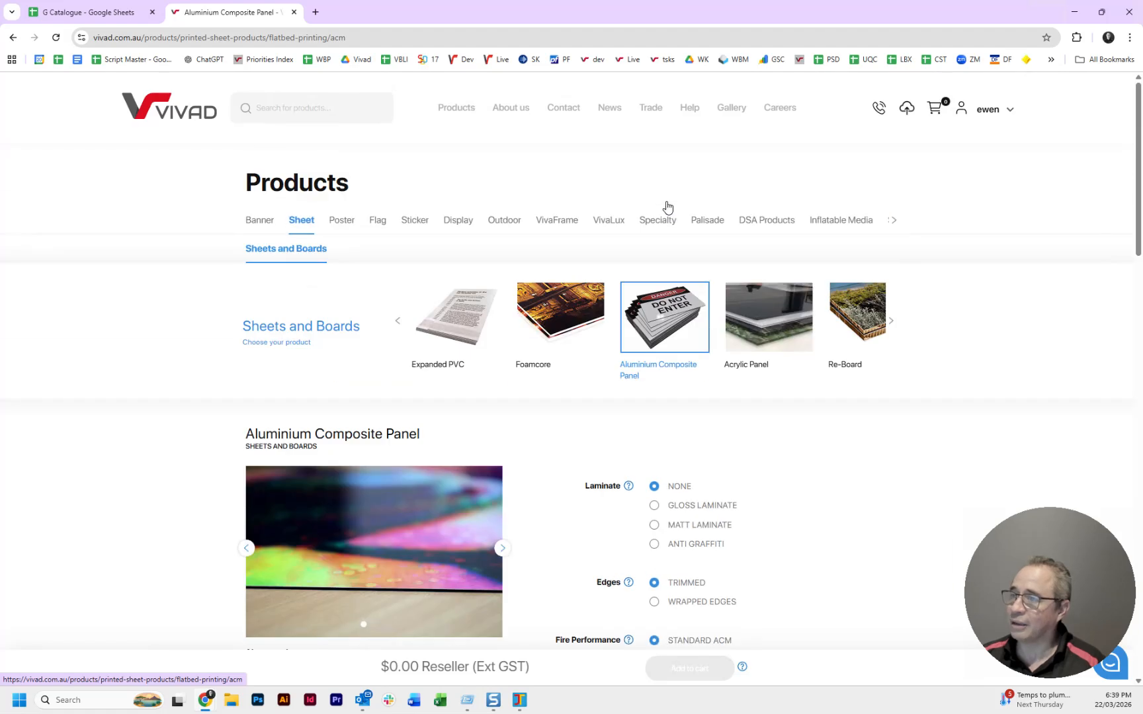
View the Single Sided 25mm frame in the VivaFrame custom range and its ordering options.
{"action": "left_click", "coordinate": [562, 225]}
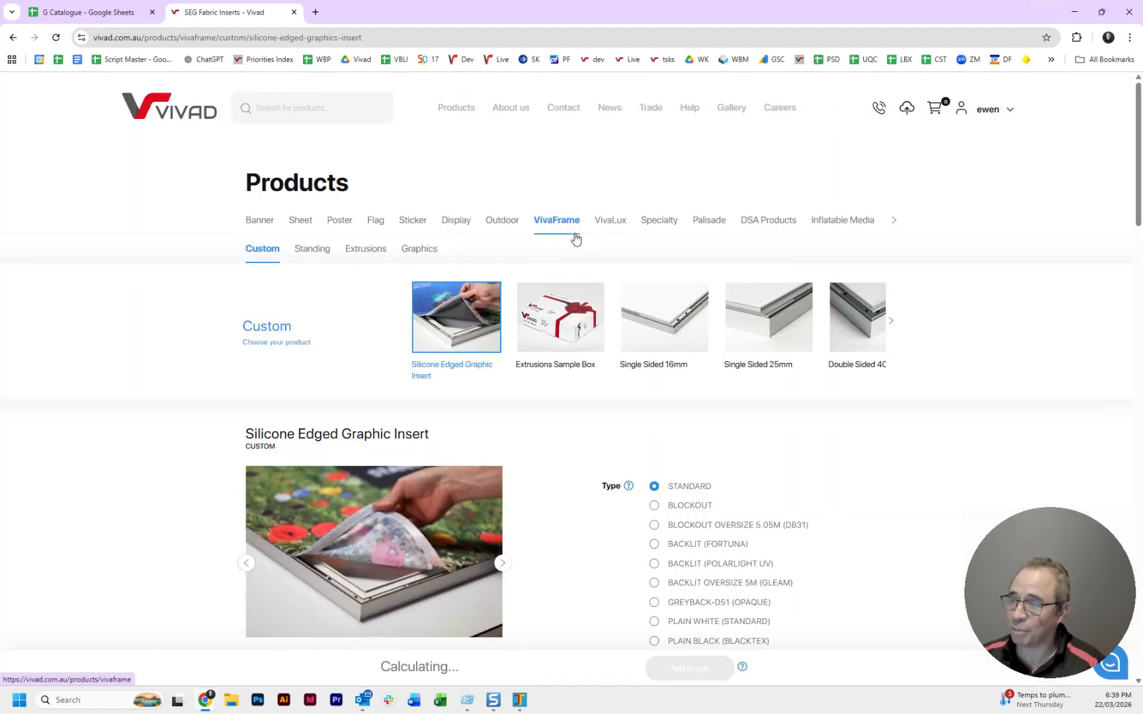
{"action": "left_click", "coordinate": [766, 338]}
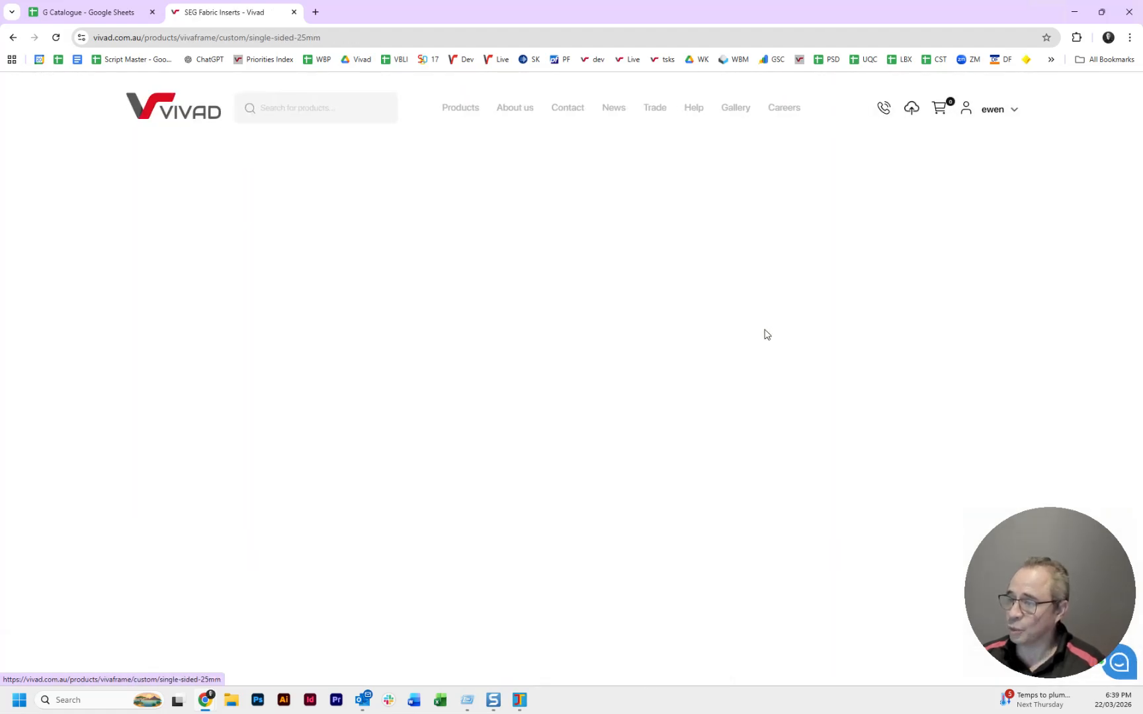
{"action": "scroll", "coordinate": [688, 407], "scroll_direction": "down", "scroll_amount": 1}
{"action": "scroll", "coordinate": [684, 410], "scroll_direction": "down", "scroll_amount": 2}
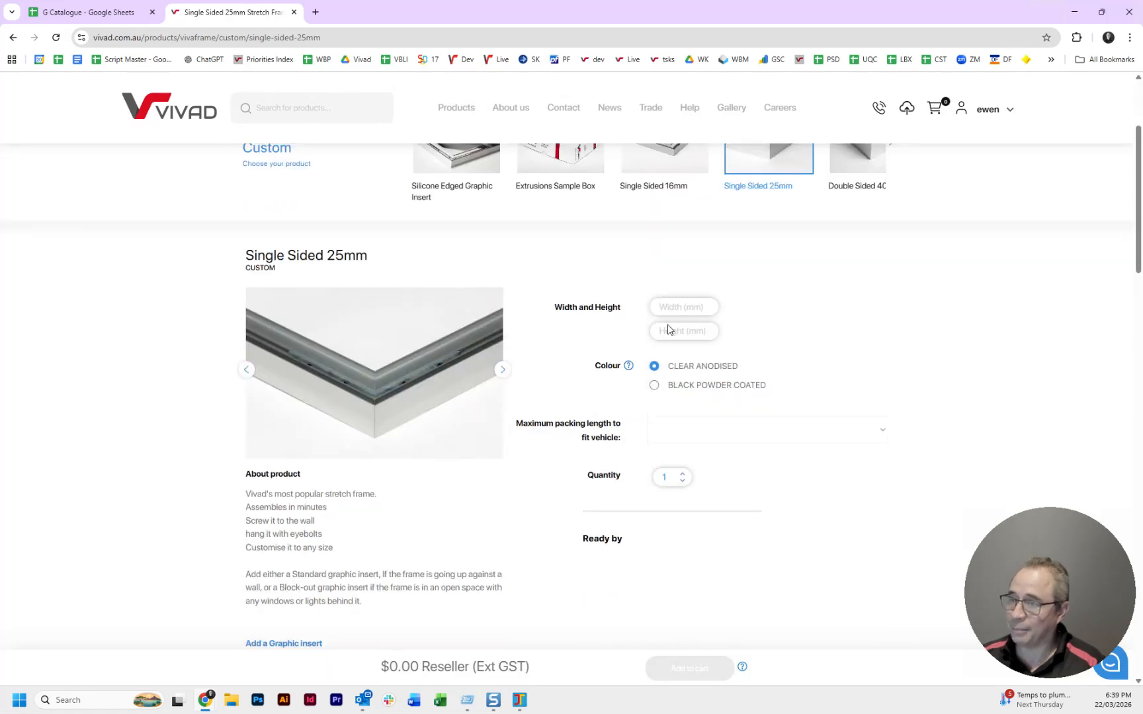
{"action": "scroll", "coordinate": [666, 328], "scroll_direction": "up", "scroll_amount": 1}
View the Silicone Edged Graphic Insert product and its type, size and quantity options.
{"action": "left_click", "coordinate": [467, 220]}
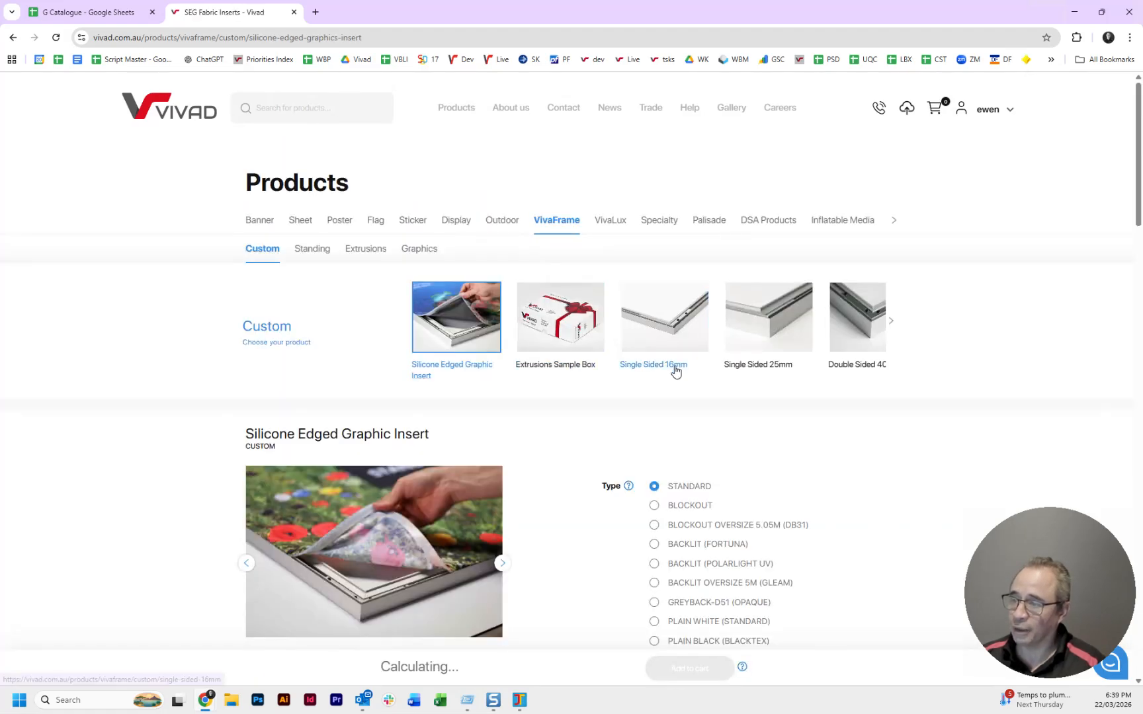
{"action": "scroll", "coordinate": [676, 370], "scroll_direction": "down", "scroll_amount": 3}
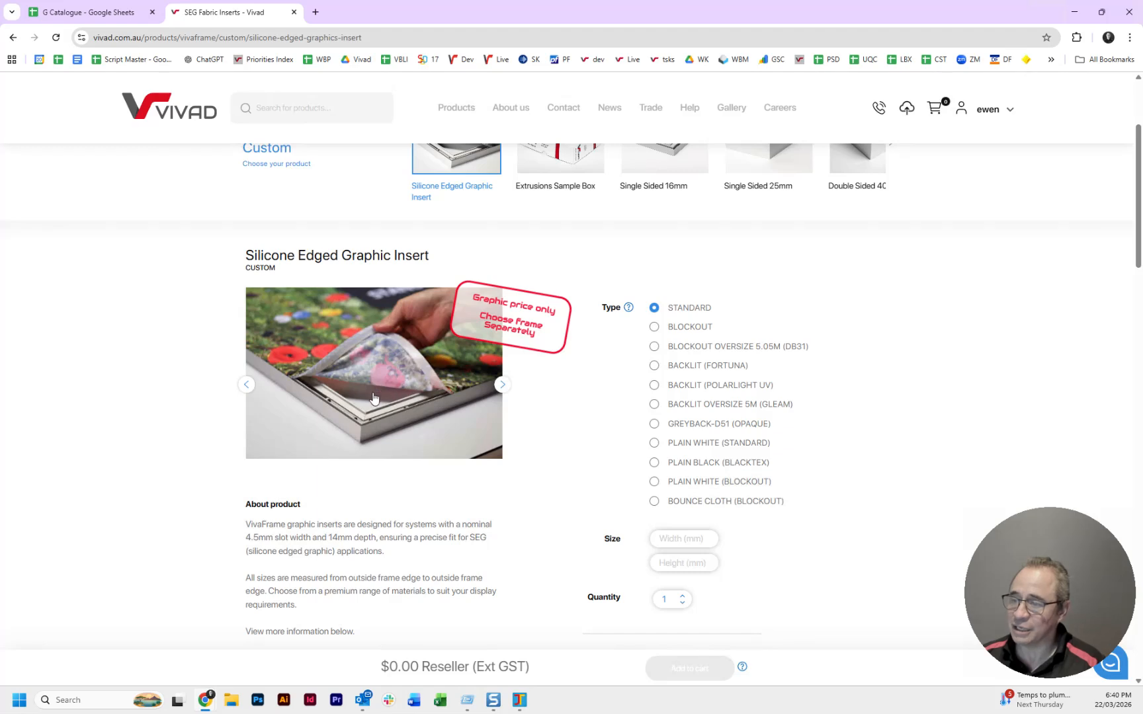
{"action": "scroll", "coordinate": [443, 404], "scroll_direction": "up", "scroll_amount": 1}
{"action": "scroll", "coordinate": [576, 436], "scroll_direction": "down", "scroll_amount": 2}
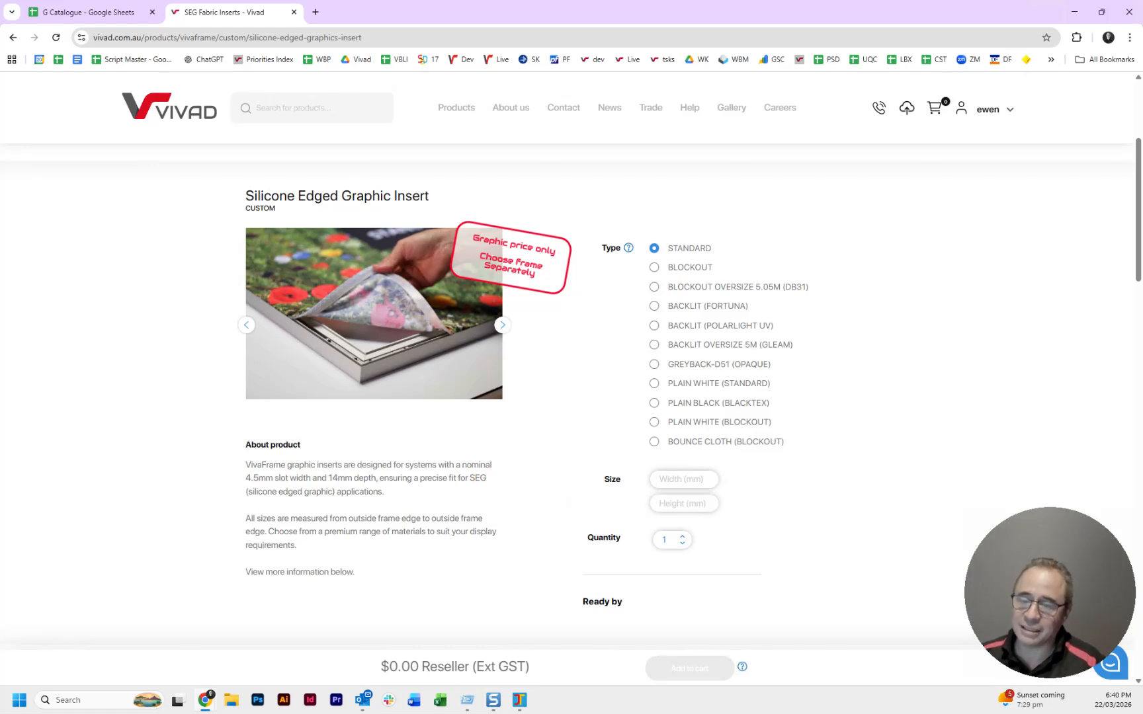
Switch to the G Catalogue spreadsheet and examine the codes, QCodes and products listed in the Key sheet.
{"action": "left_click", "coordinate": [111, 18]}
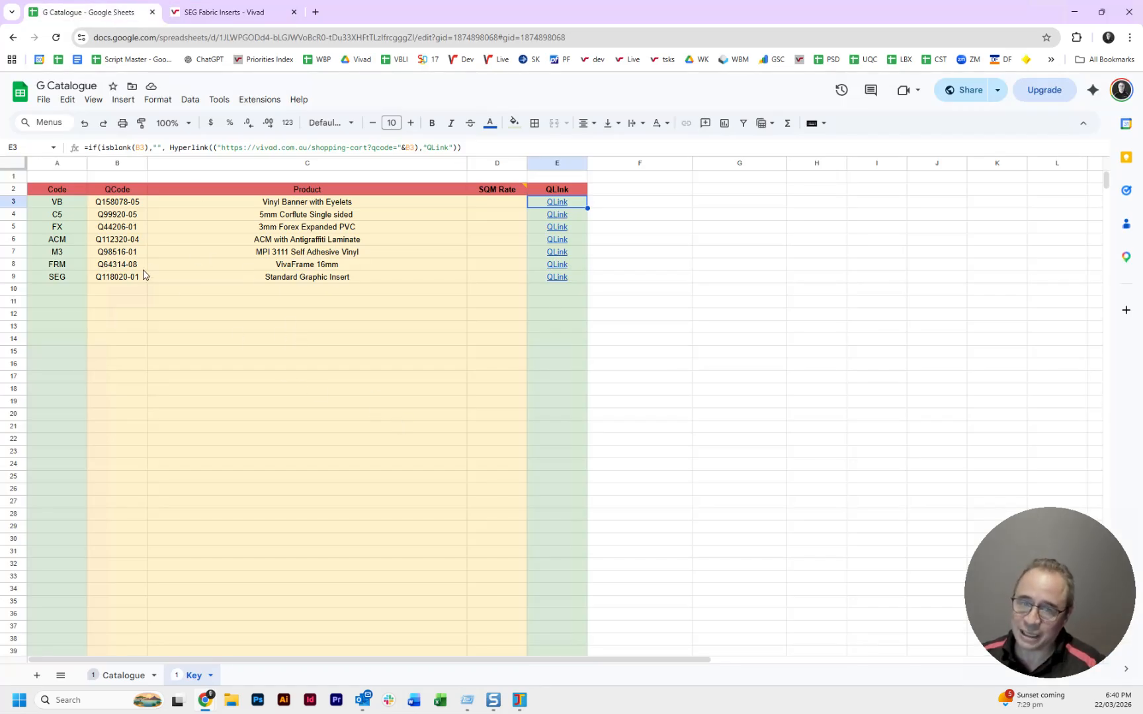
{"action": "left_click", "coordinate": [197, 292]}
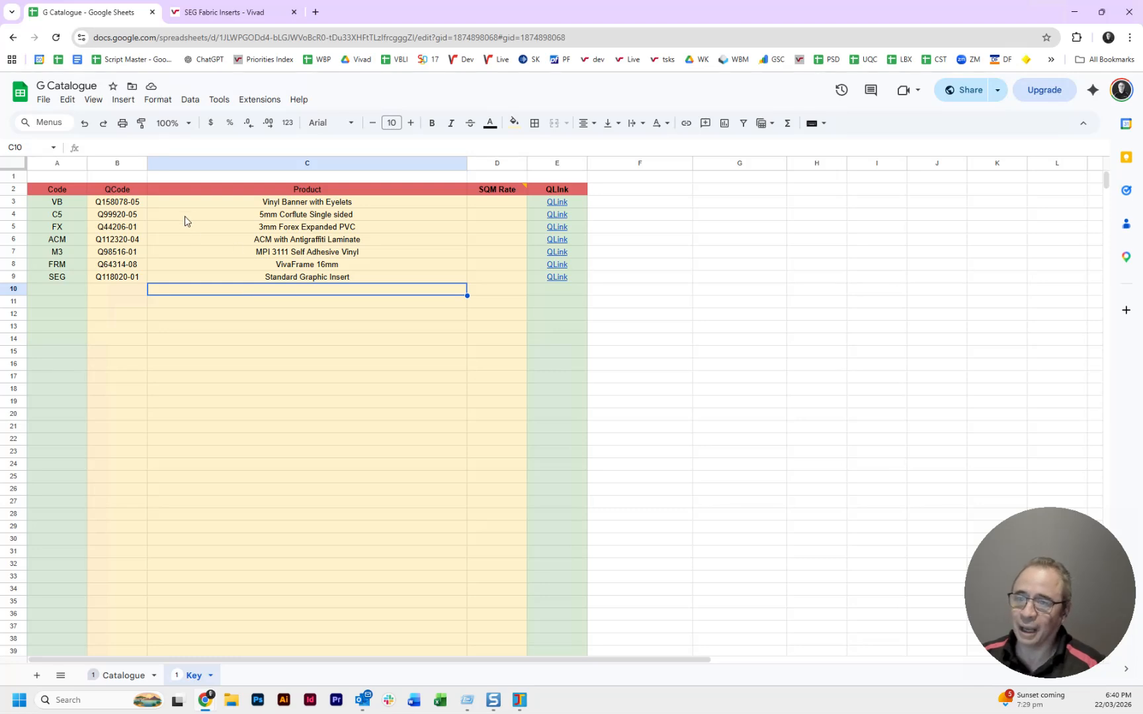
{"action": "left_click", "coordinate": [60, 204]}
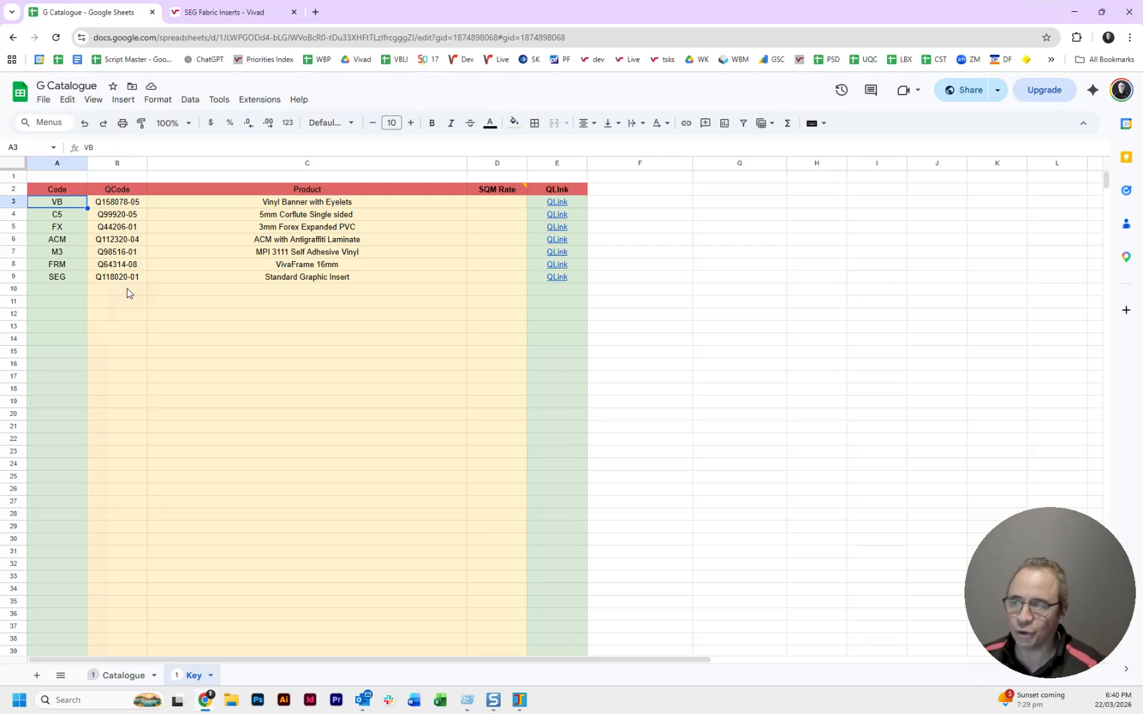
Open the QLink for the Vinyl Banner with Eyelets and set its size to 1000 mm wide by 1000 mm high.
{"action": "left_click", "coordinate": [562, 204]}
{"action": "left_click", "coordinate": [599, 225]}
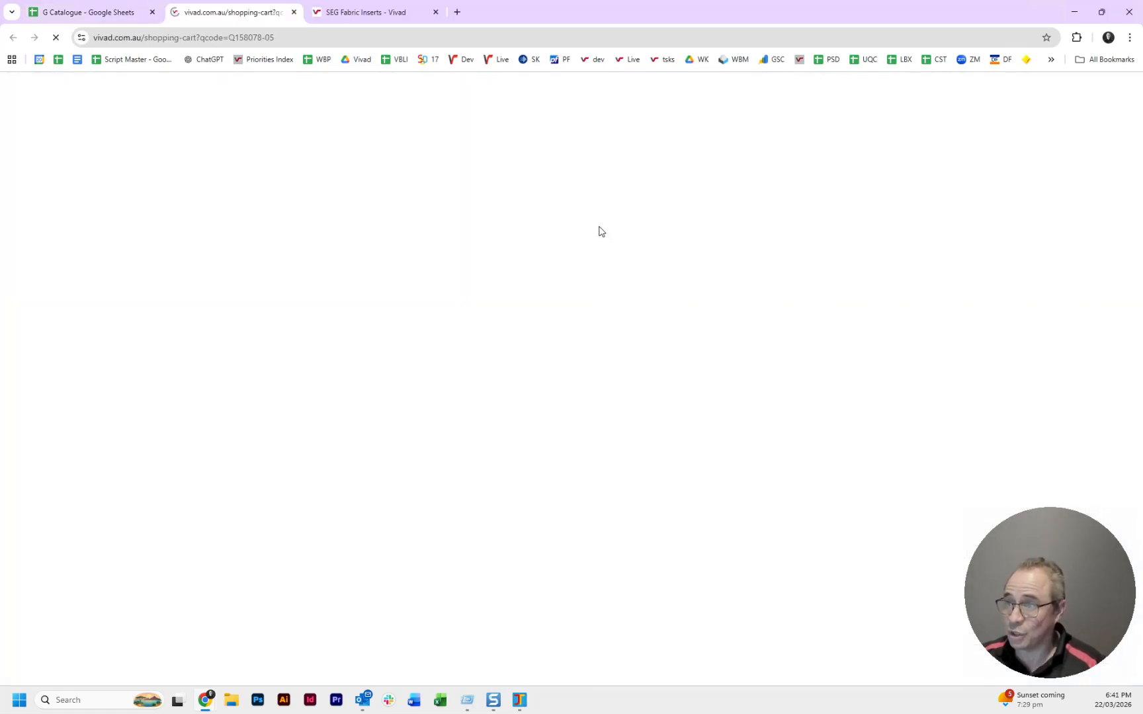
{"action": "left_click", "coordinate": [690, 240]}
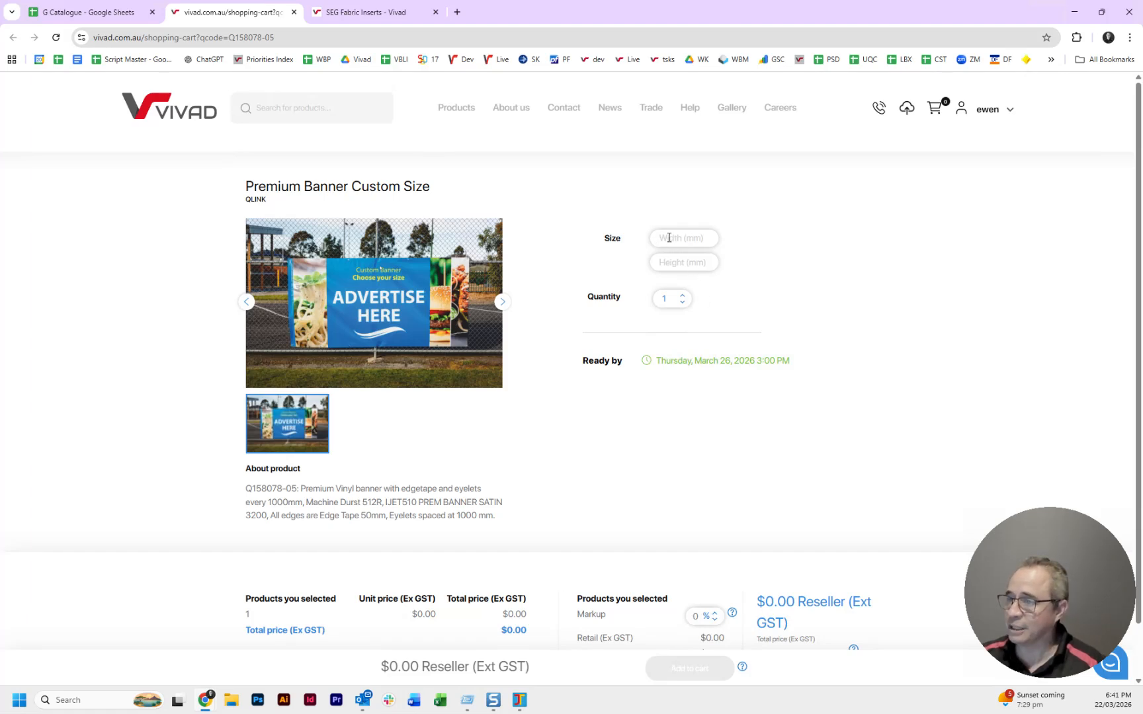
{"action": "type", "text": "1000"}
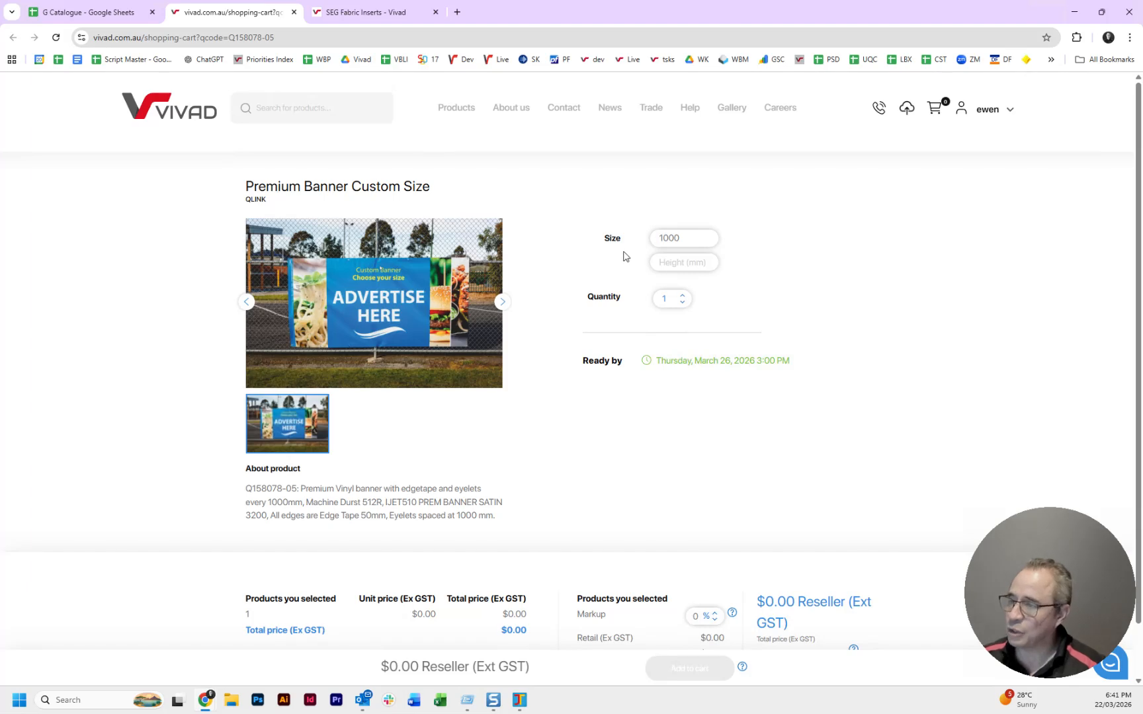
{"action": "left_click", "coordinate": [687, 264]}
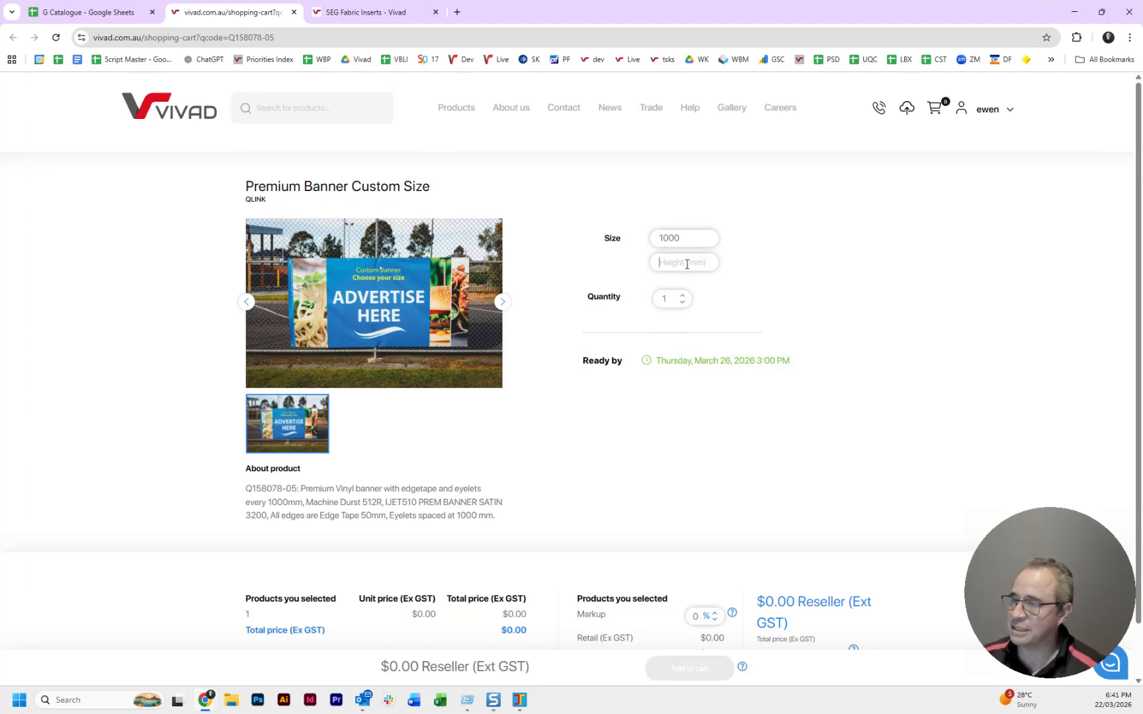
{"action": "type", "text": "1000"}
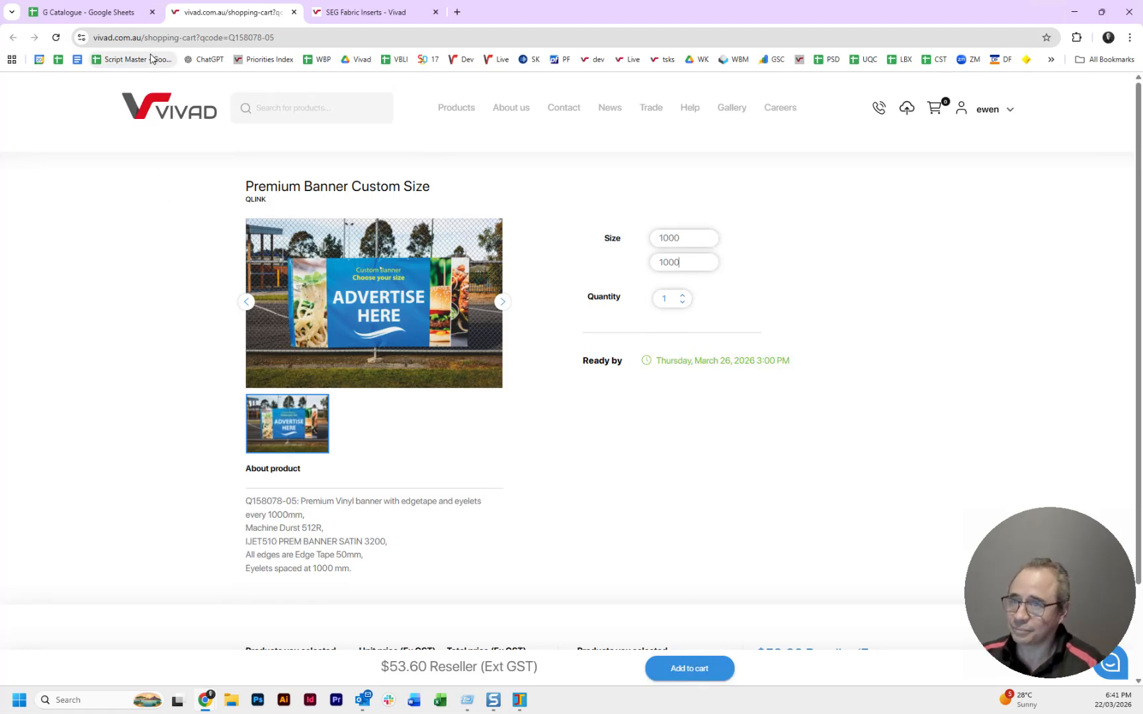
Return to the G Catalogue spreadsheet and enter the code frm in cell A7 of the Catalogue sheet.
{"action": "left_click", "coordinate": [112, 17]}
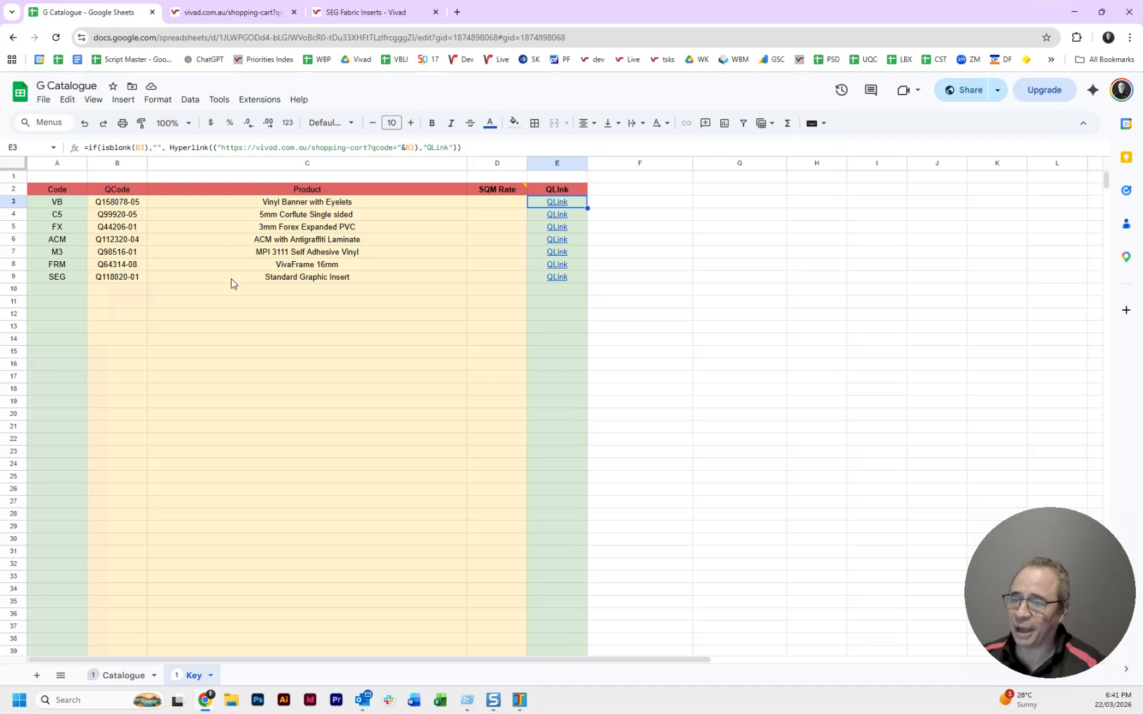
{"action": "left_click", "coordinate": [124, 674]}
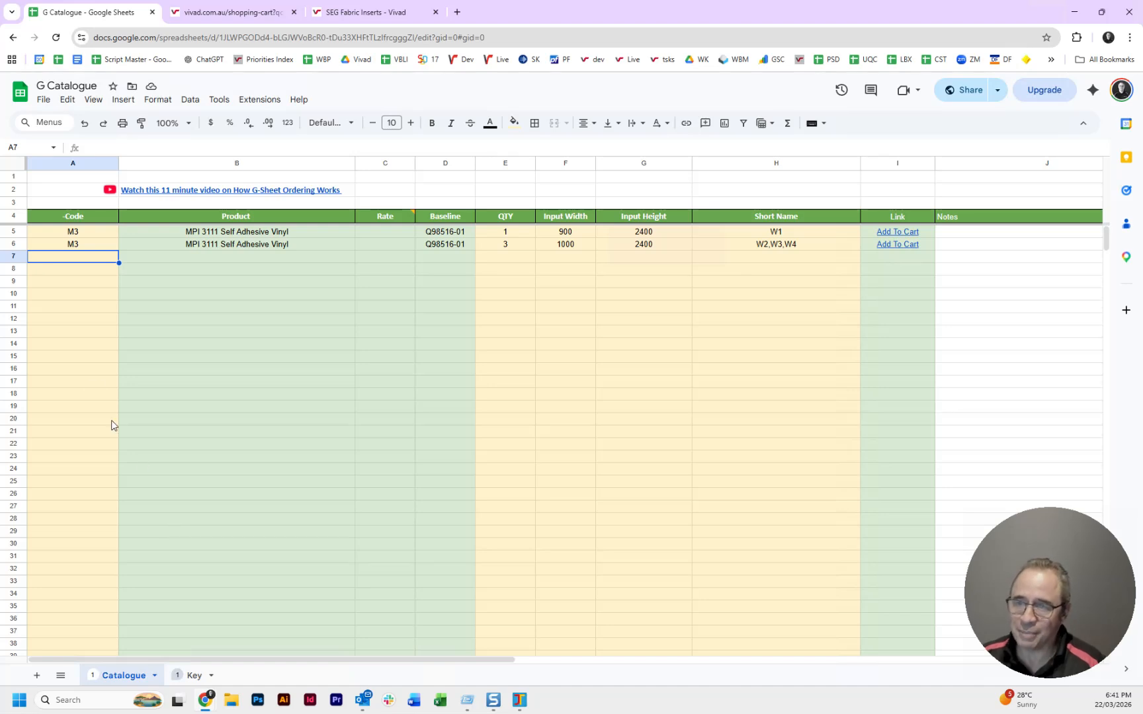
{"action": "left_click", "coordinate": [65, 256]}
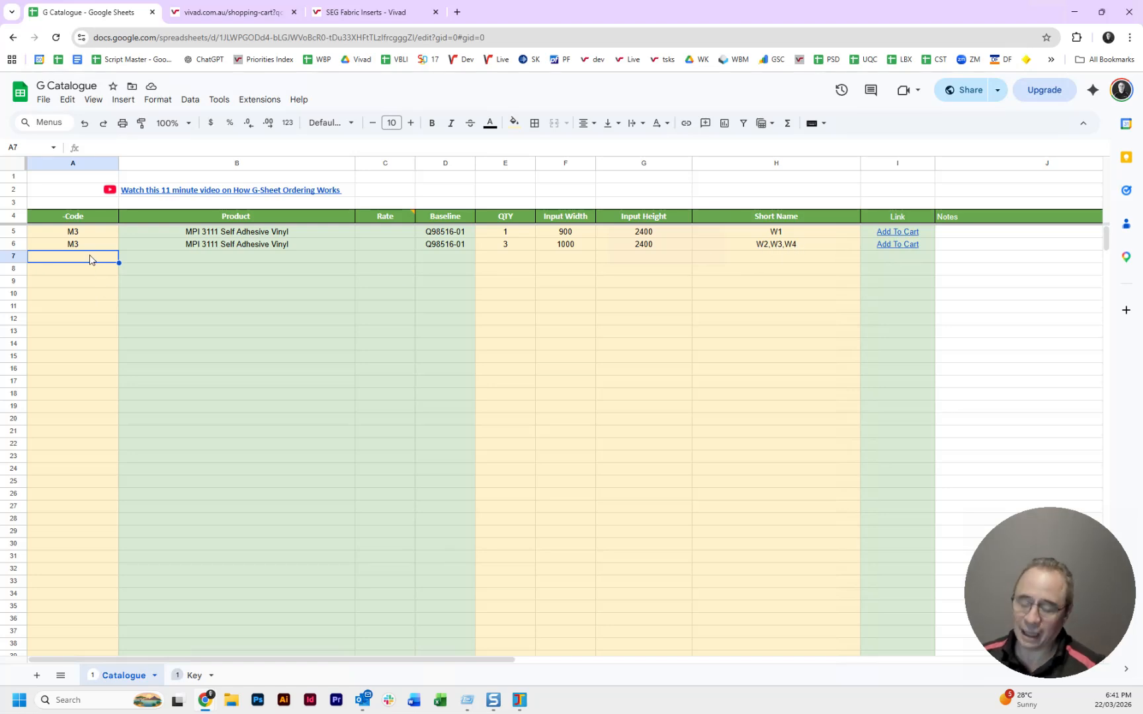
{"action": "type", "text": "fr"}
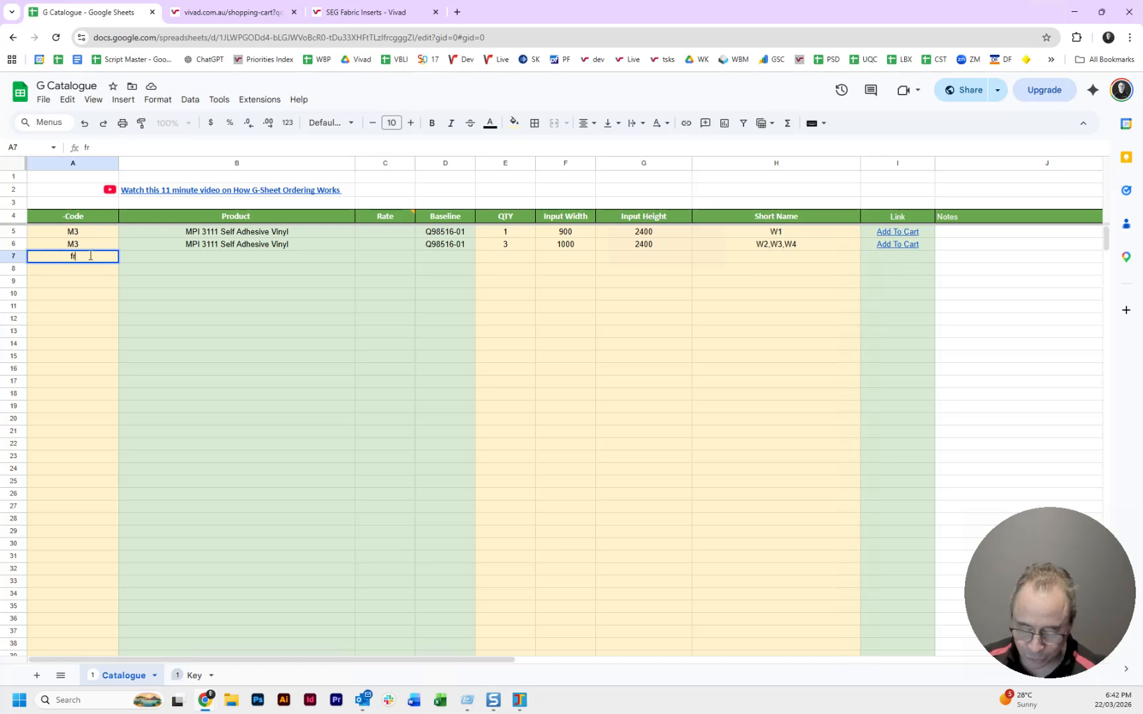
{"action": "type", "text": "m"}
{"action": "key", "text": "Return"}
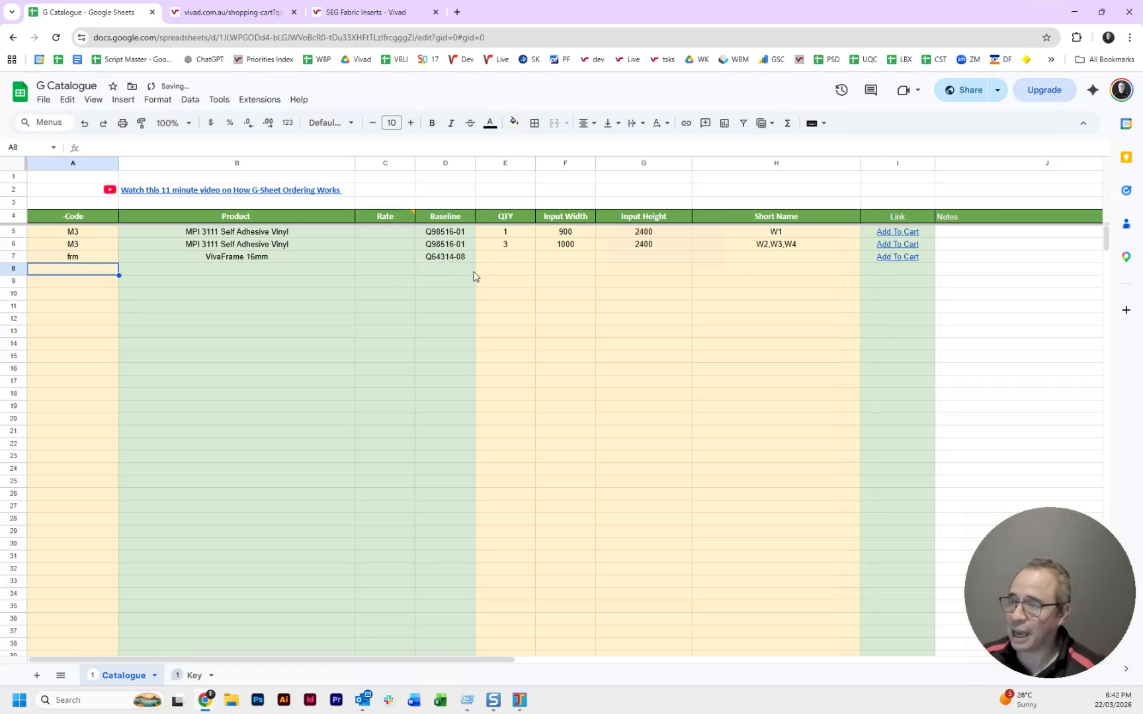
For the frame in row 7, enter quantity 2, input width 2000 and input height 1000.
{"action": "left_click", "coordinate": [501, 258]}
{"action": "type", "text": "2"}
{"action": "key", "text": "Return"}
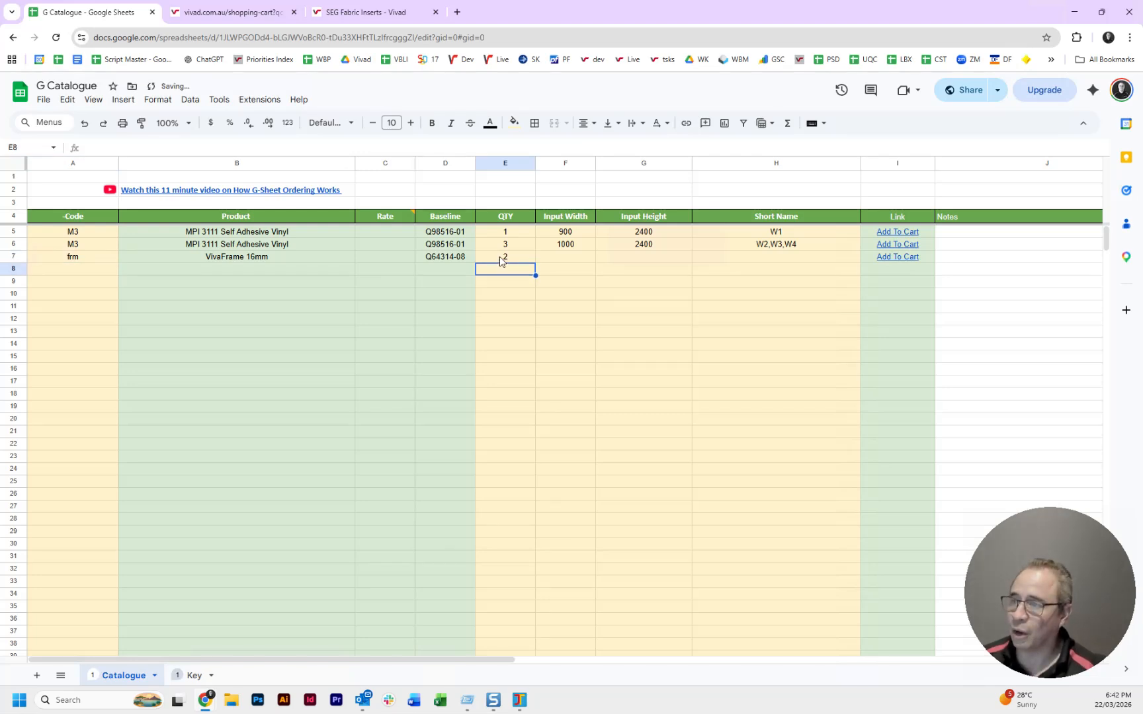
{"action": "key", "text": "Up"}
{"action": "key", "text": "Right"}
{"action": "type", "text": "2000"}
{"action": "key", "text": "Return"}
{"action": "key", "text": "Up"}
{"action": "key", "text": "Right"}
{"action": "type", "text": "1000"}
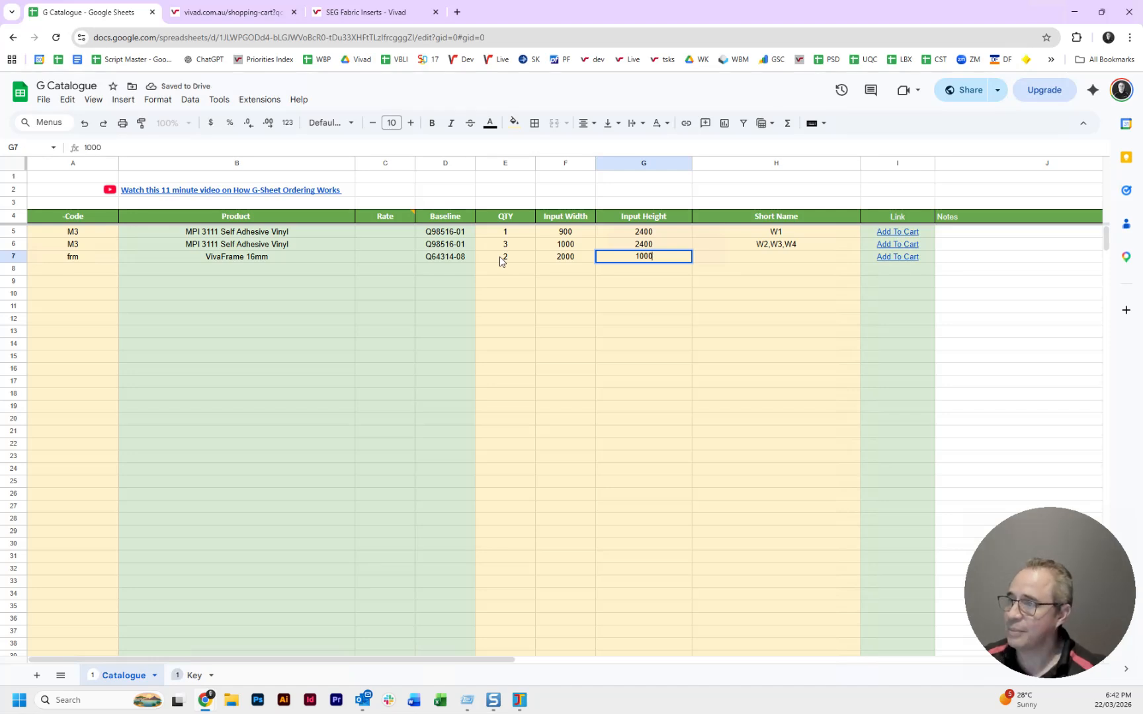
{"action": "key", "text": "Return"}
Enter "Frame1 Frame2" as the short name in cell H7.
{"action": "key", "text": "Up"}
{"action": "key", "text": "Right"}
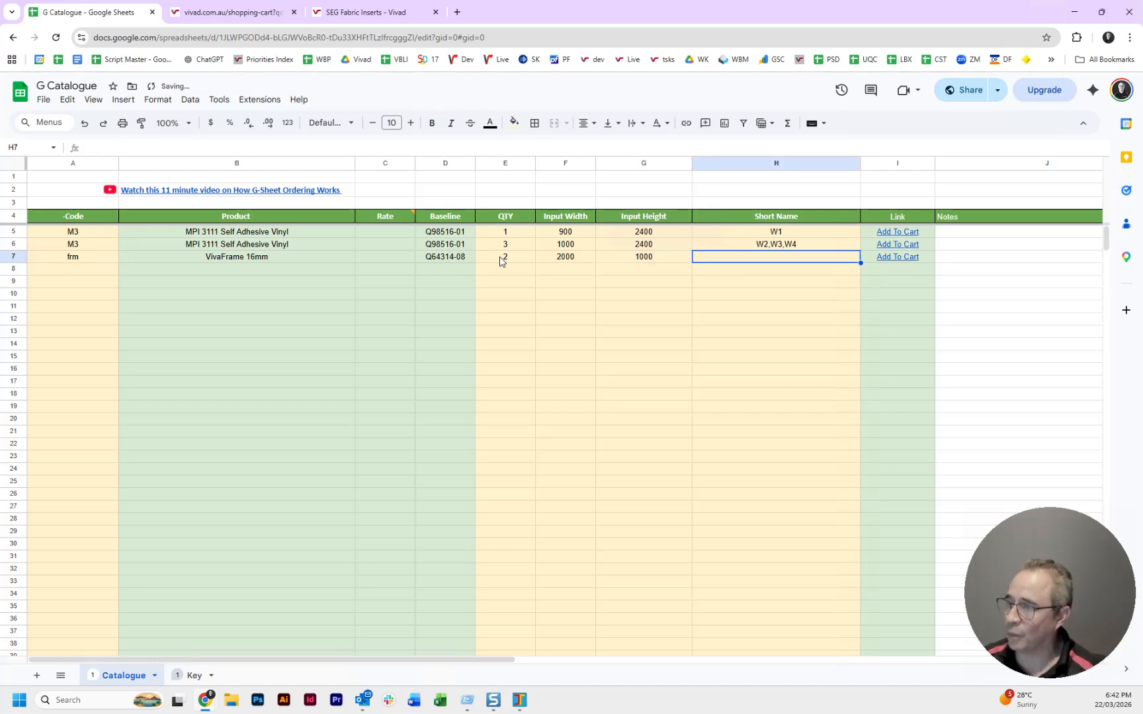
{"action": "type", "text": "Fram"}
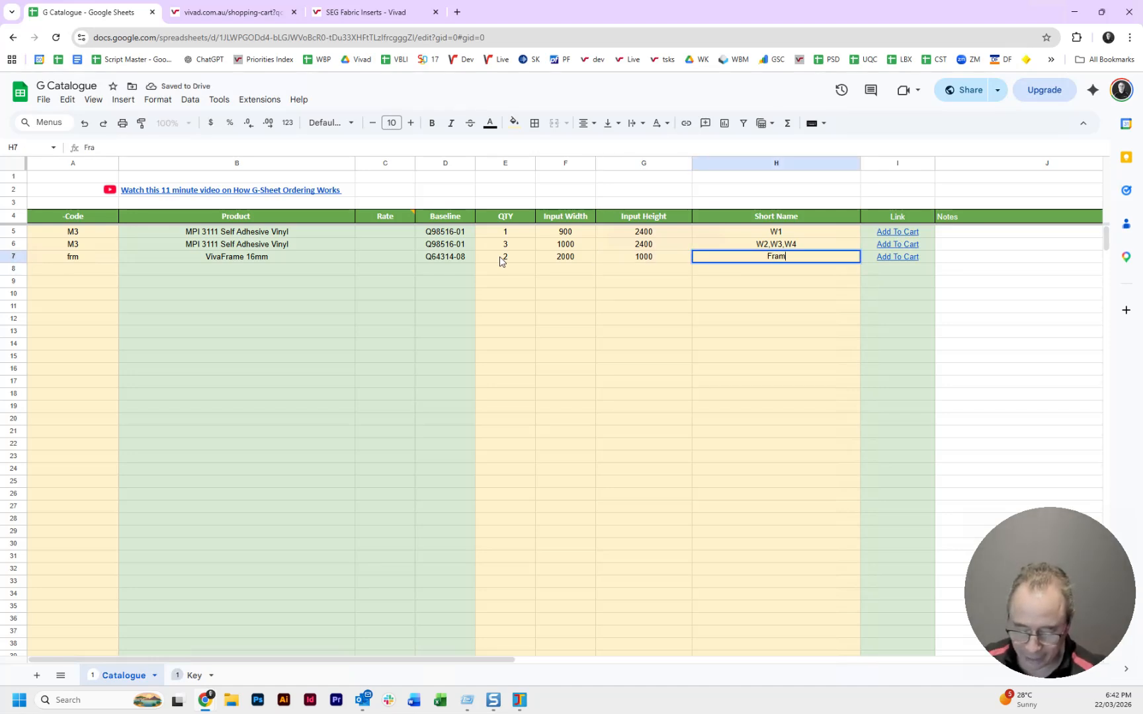
{"action": "type", "text": "e1 Fram,e"}
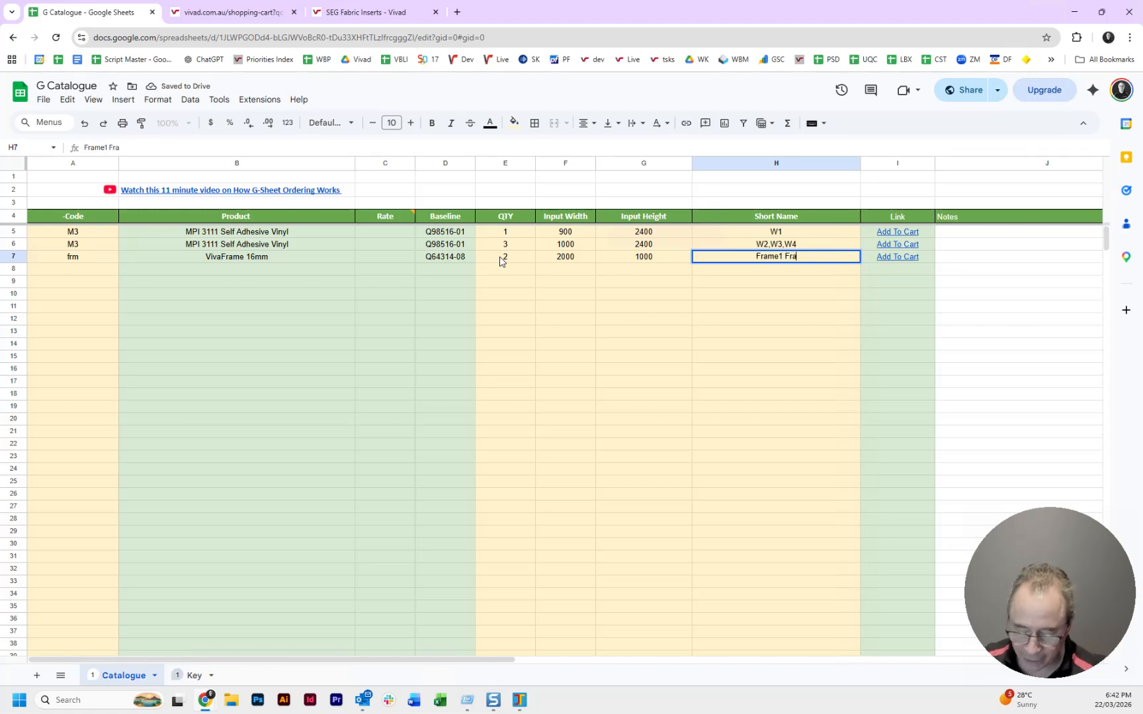
{"action": "key", "text": "BackSpace"}
{"action": "key", "text": "BackSpace"}
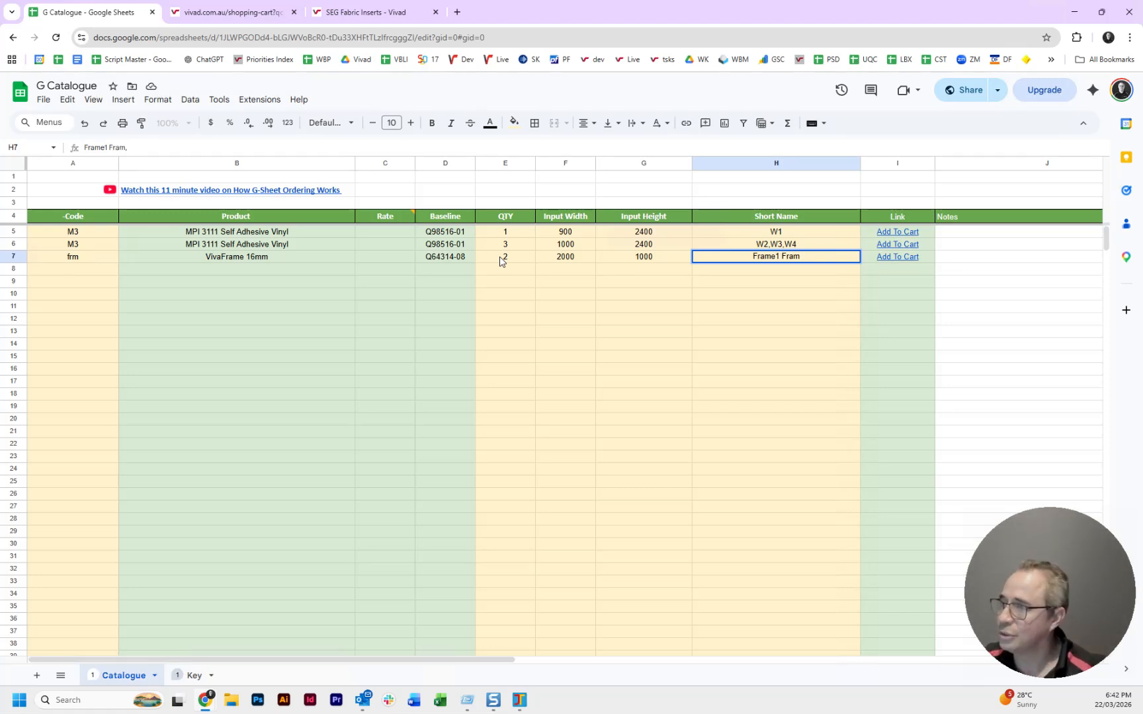
{"action": "type", "text": "e2"}
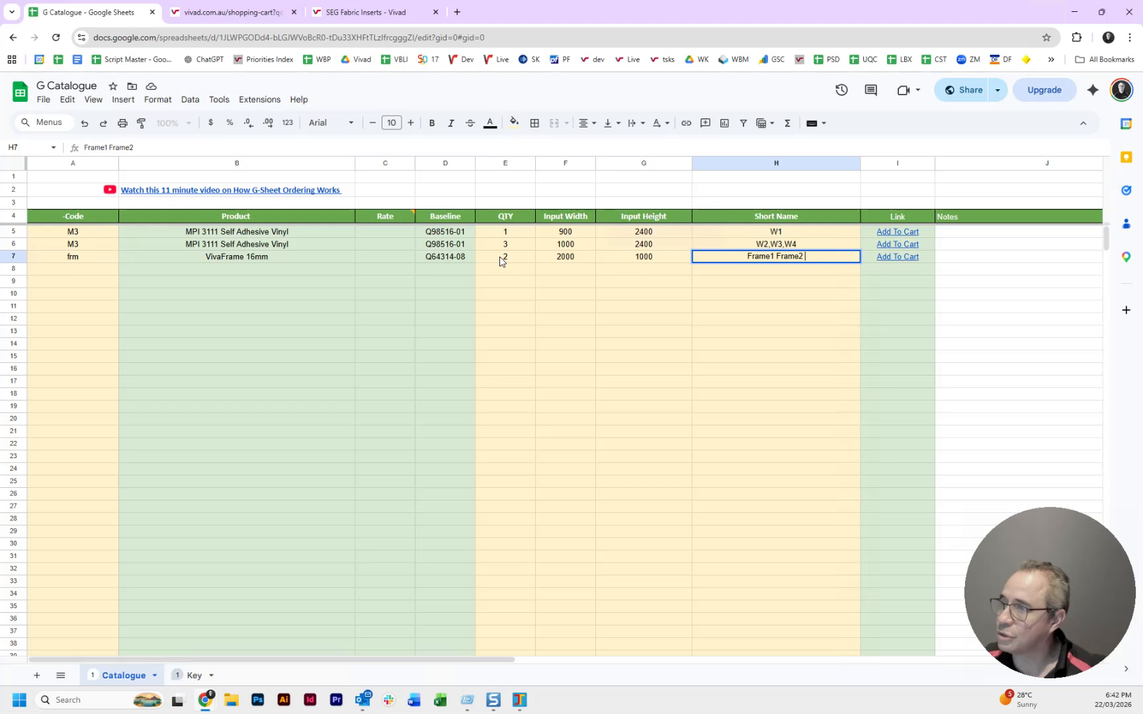
{"action": "key", "text": "Return"}
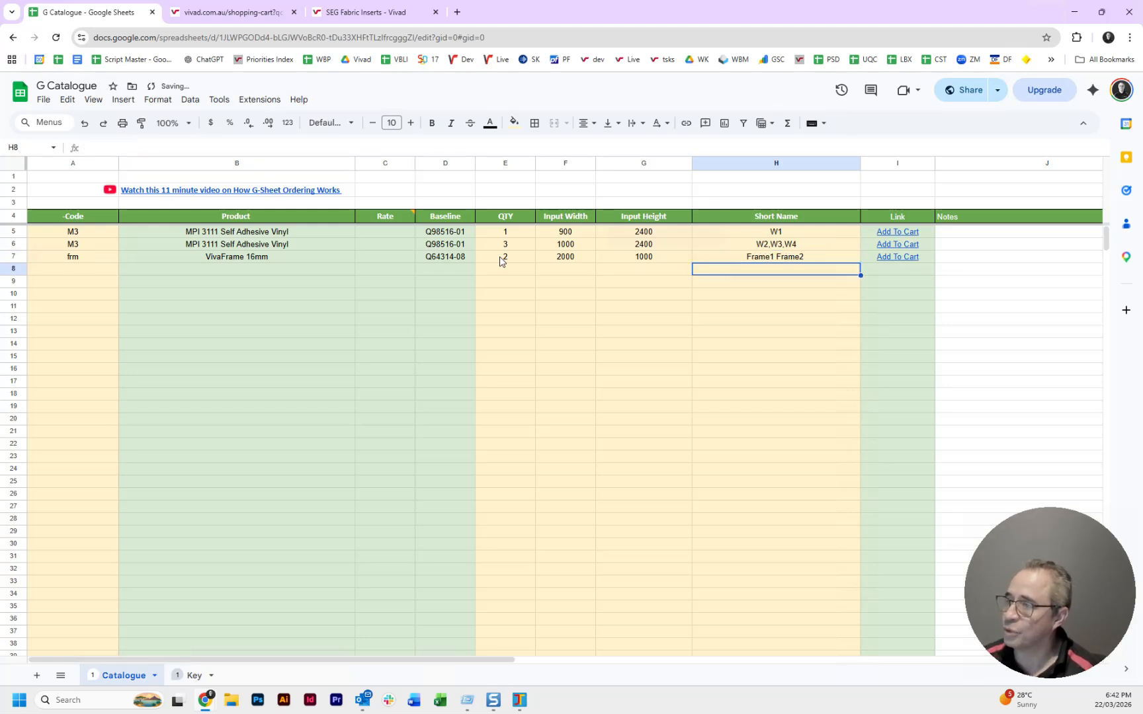
Enter the product code SEG in cell A8 of the Catalogue sheet.
{"action": "key", "text": "Left"}
{"action": "key", "text": "Left"}
{"action": "key", "text": "Left"}
{"action": "key", "text": "Left"}
{"action": "key", "text": "Left"}
{"action": "key", "text": "Left"}
{"action": "key", "text": "Left"}
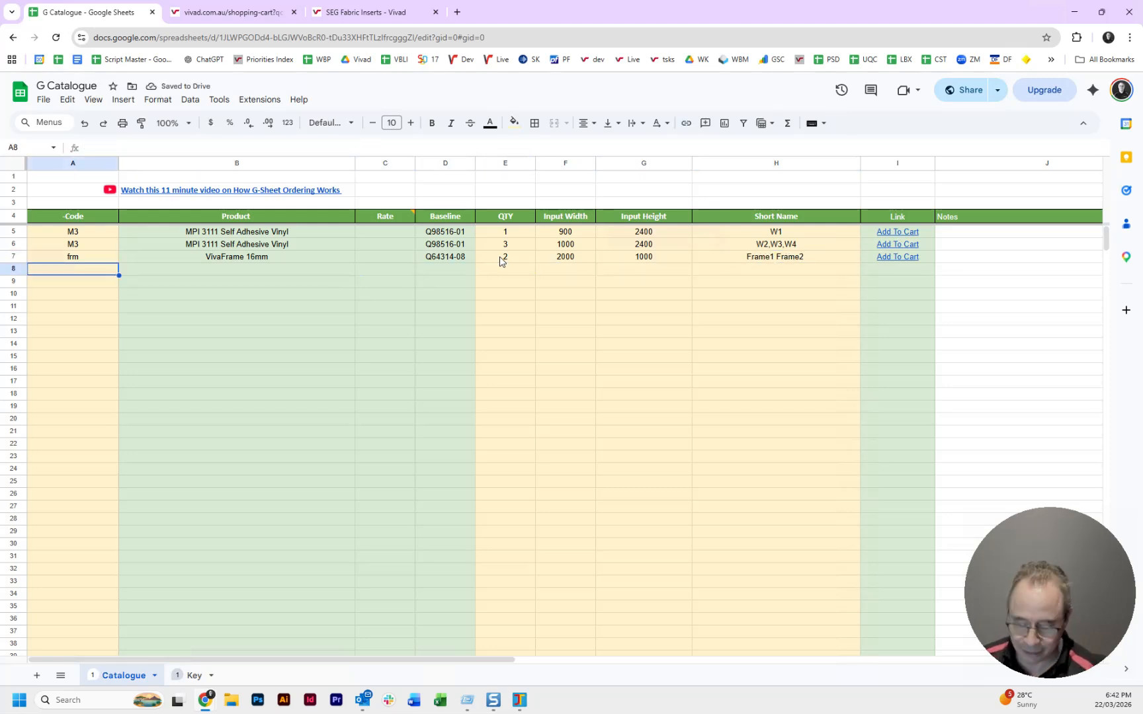
{"action": "type", "text": "SEG"}
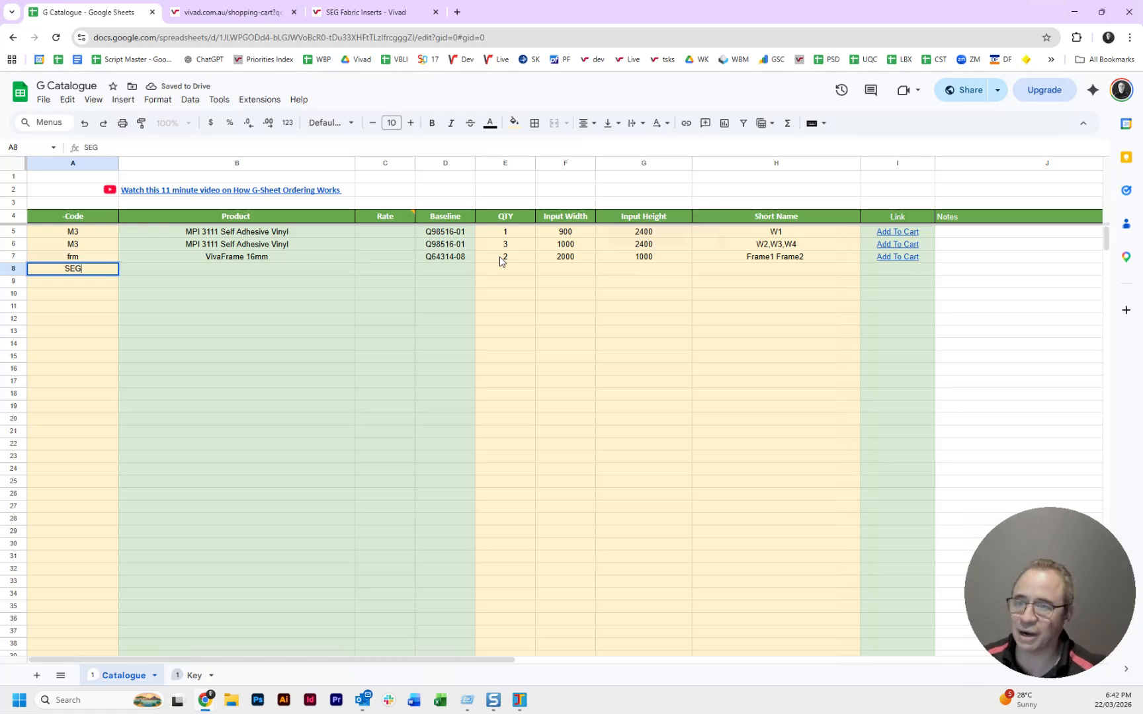
{"action": "key", "text": "Return"}
{"action": "key", "text": "Up"}
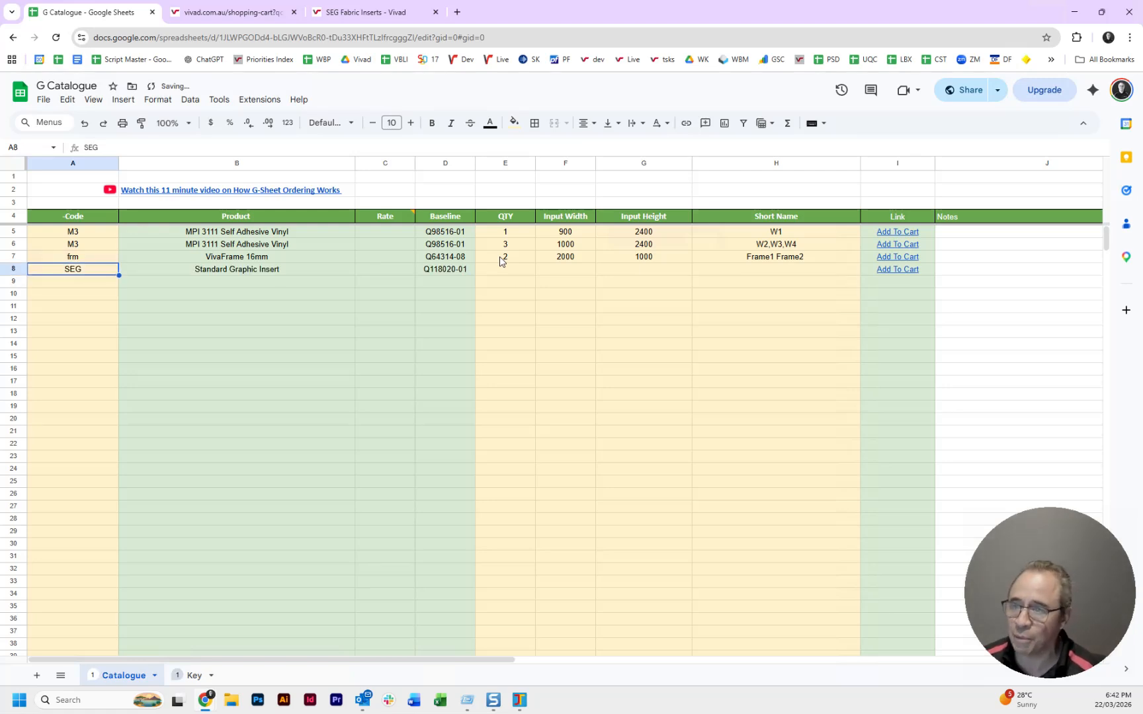
Enter quantity 2 for the Standard Graphic Insert in row 8.
{"action": "key", "text": "Right"}
{"action": "key", "text": "Right"}
{"action": "key", "text": "Right"}
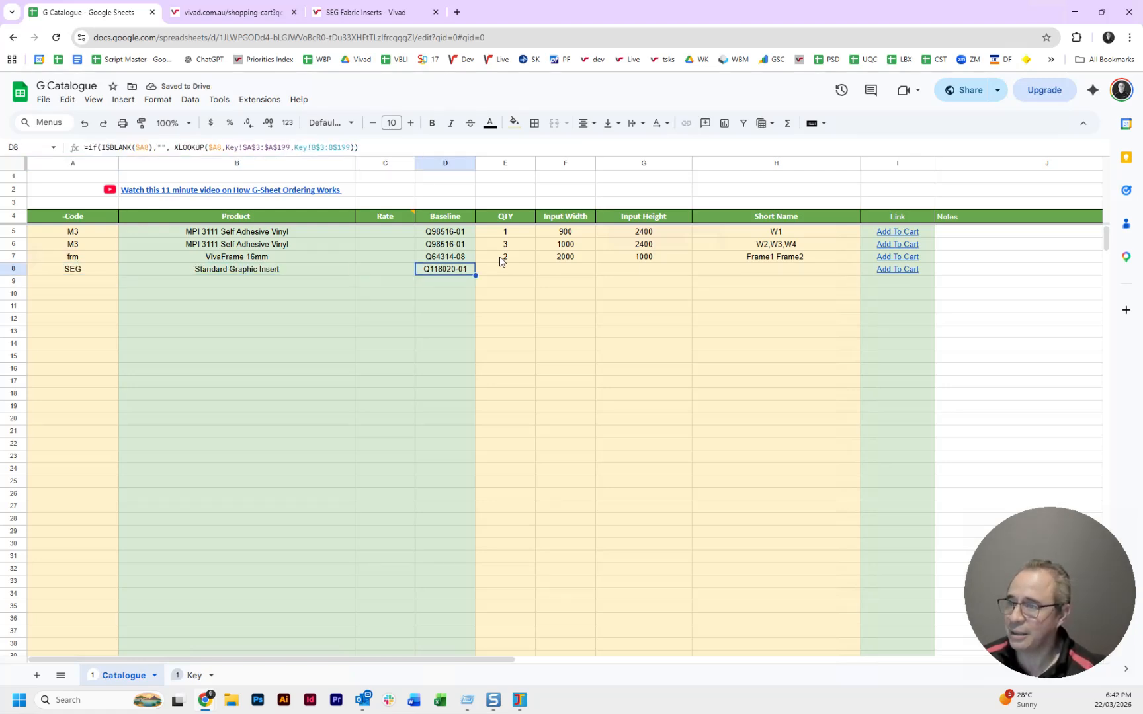
{"action": "key", "text": "Right"}
{"action": "type", "text": "2"}
{"action": "key", "text": "Return"}
{"action": "key", "text": "Up"}
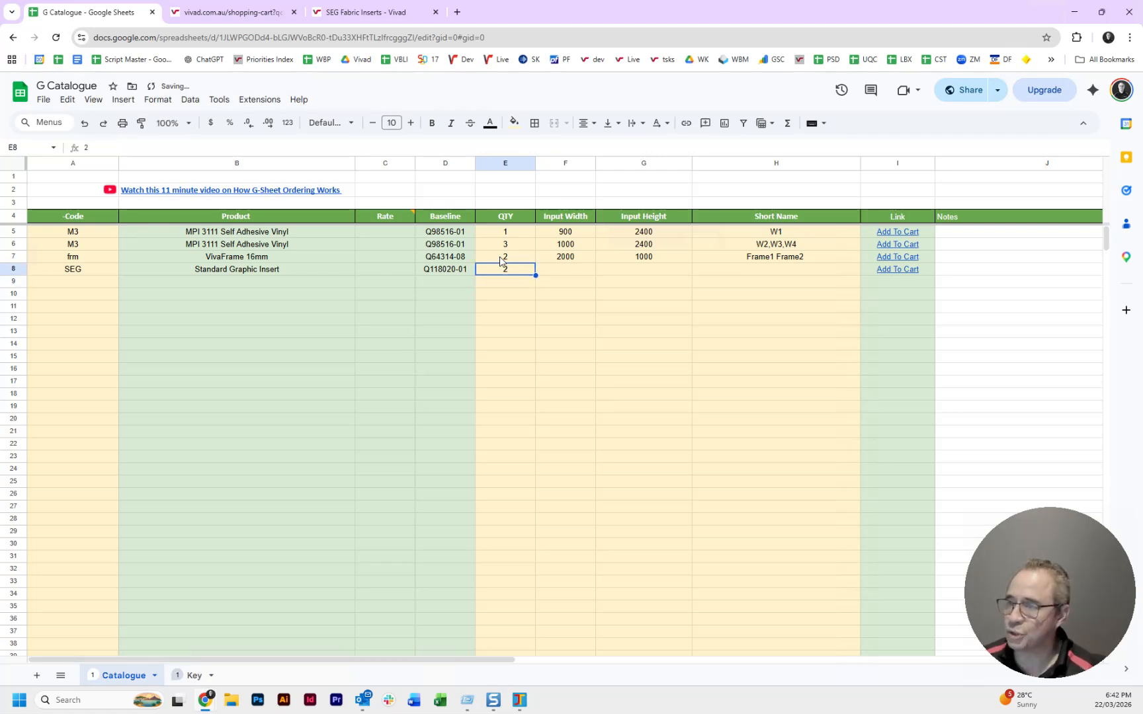
Set the input width to 2000 and the input height to 1000 for the Standard Graphic Insert in row 8.
{"action": "key", "text": "Right"}
{"action": "type", "text": "2000"}
{"action": "key", "text": "Return"}
{"action": "key", "text": "Up"}
{"action": "key", "text": "Right"}
{"action": "type", "text": "1000"}
{"action": "key", "text": "Return"}
{"action": "key", "text": "Up"}
Enter "SEG1 SEG2" as the short name in cell H8.
{"action": "key", "text": "Right"}
{"action": "type", "text": "SEG1 "}
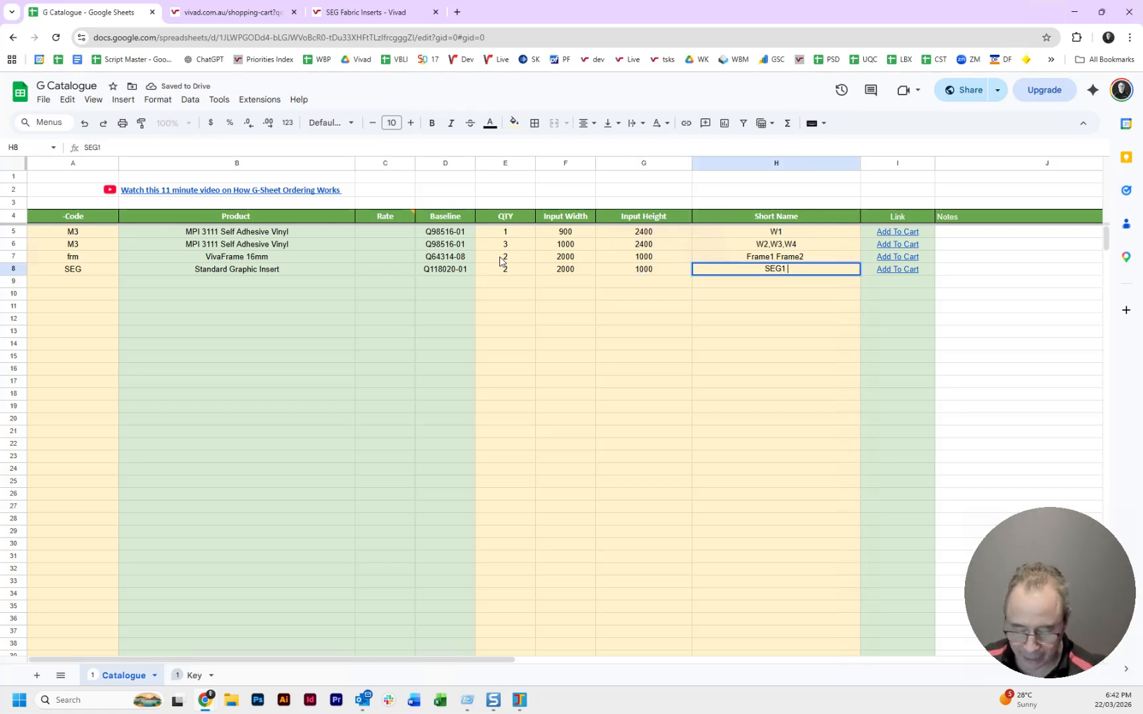
{"action": "type", "text": "SEG"}
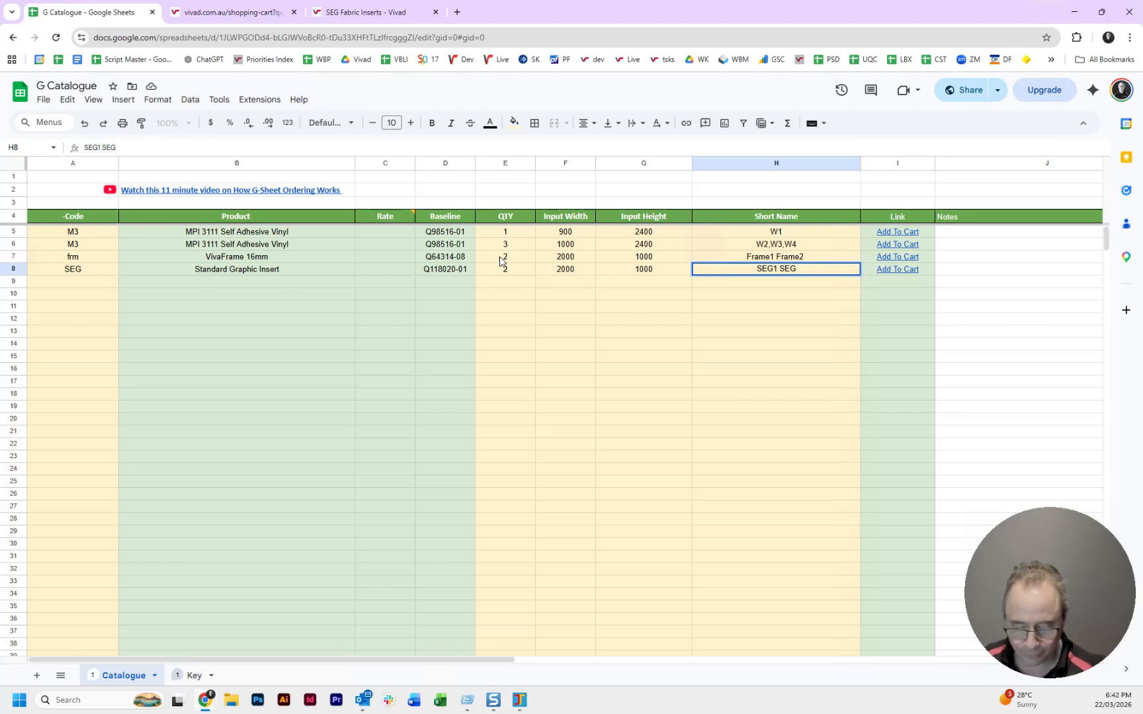
{"action": "type", "text": "2"}
{"action": "key", "text": "Return"}
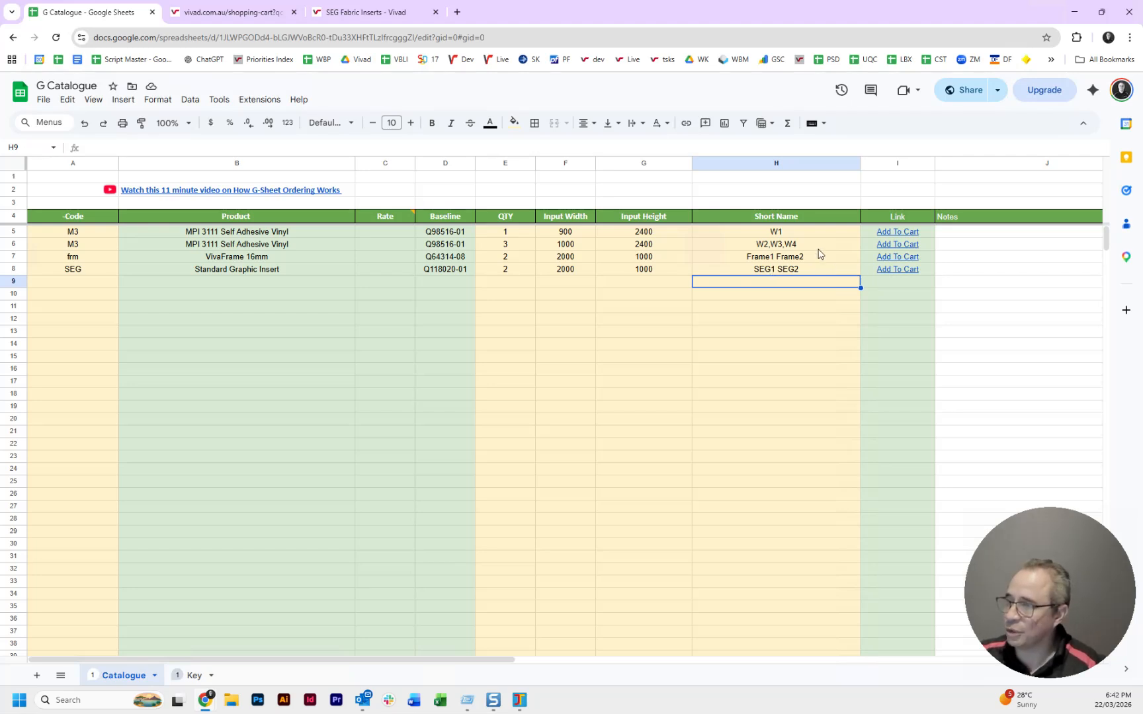
Add the VivaFrame 16mm from row 7 and the Standard Graphic Insert from row 8 to the Vivad shopping cart through their sheet links.
{"action": "left_click", "coordinate": [892, 260]}
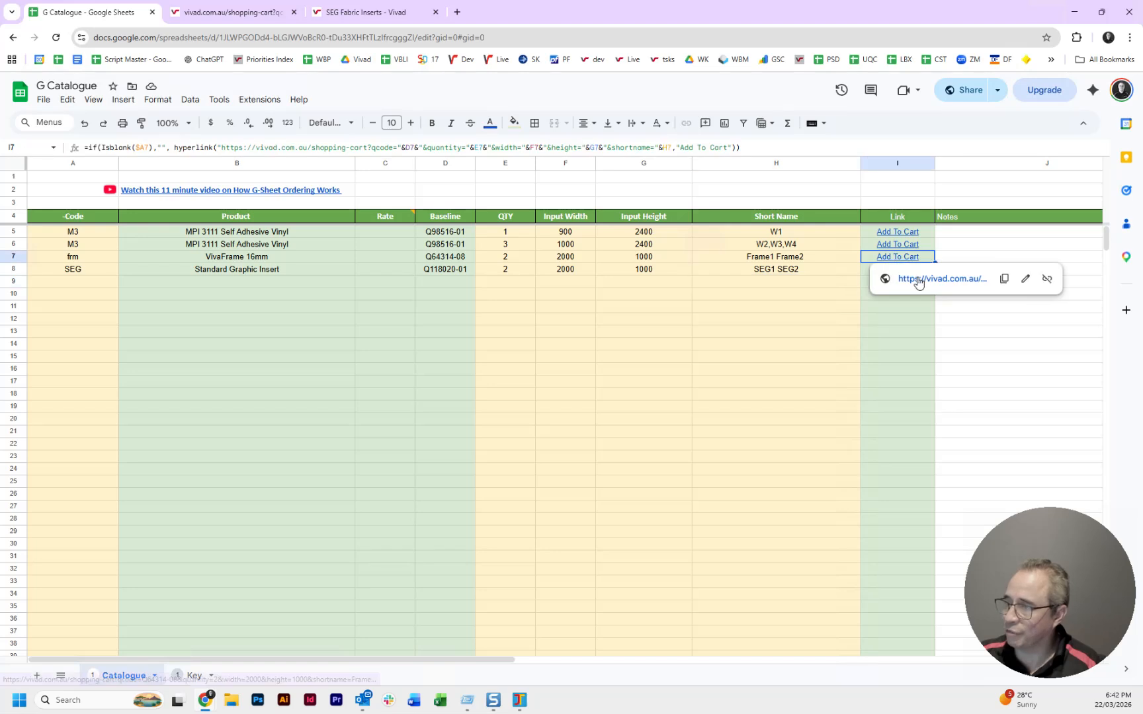
{"action": "left_click", "coordinate": [915, 279]}
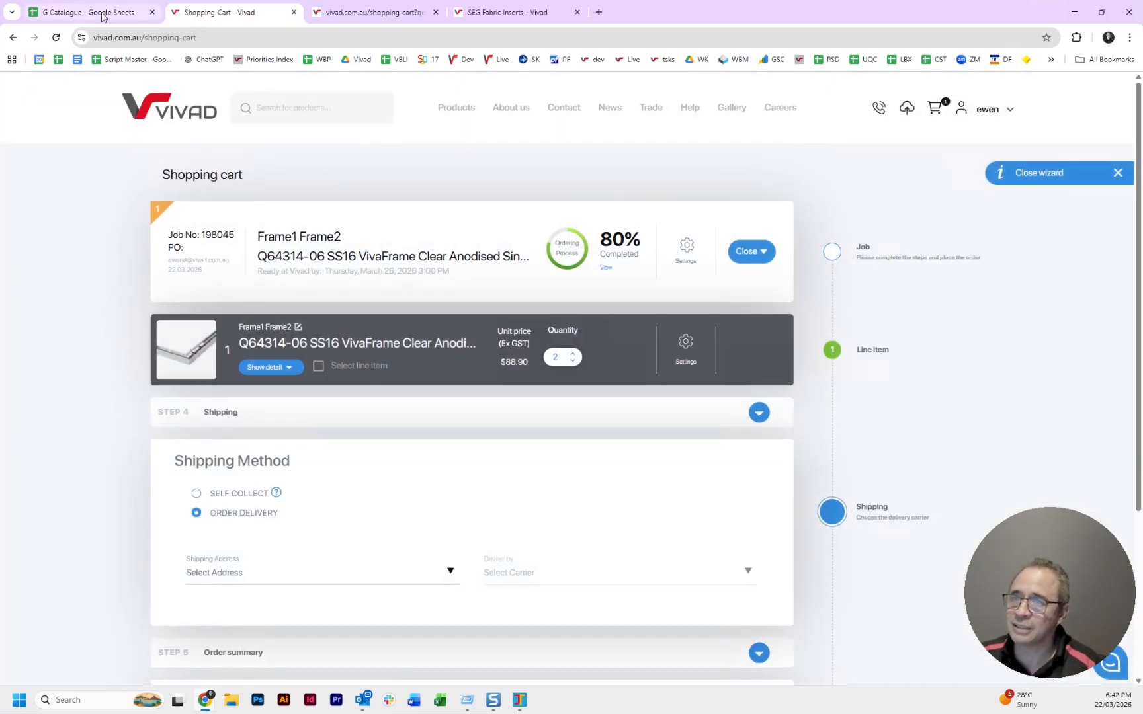
{"action": "left_click", "coordinate": [136, 13]}
{"action": "left_click", "coordinate": [903, 272]}
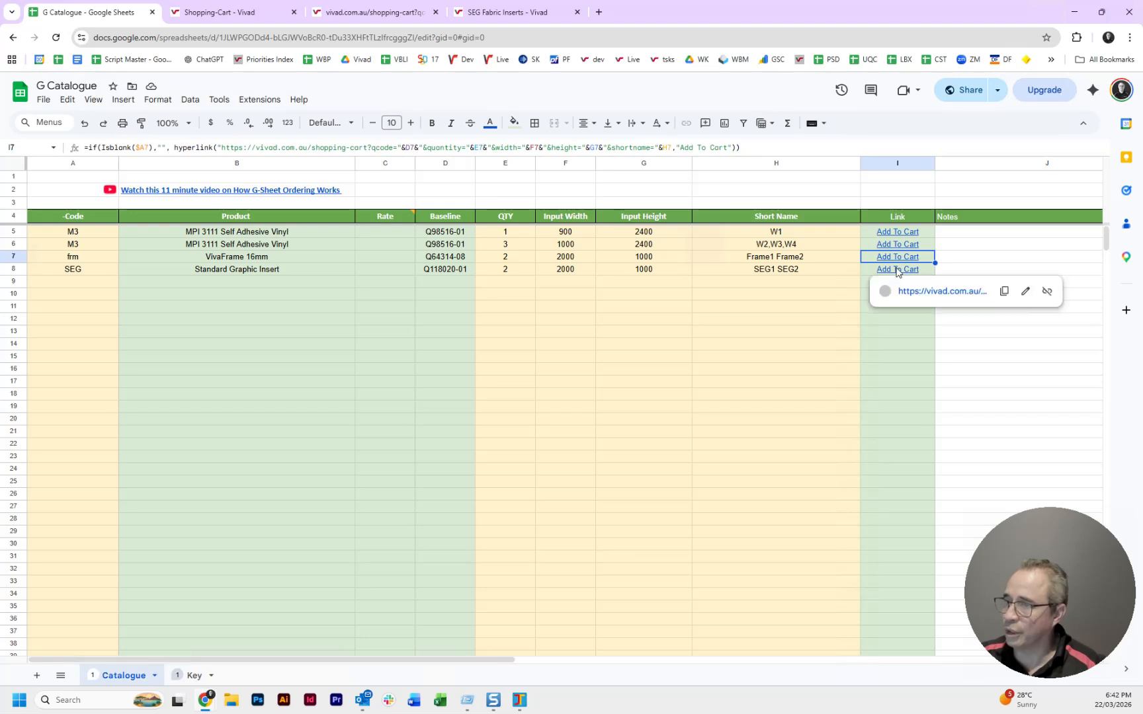
{"action": "left_click", "coordinate": [936, 293]}
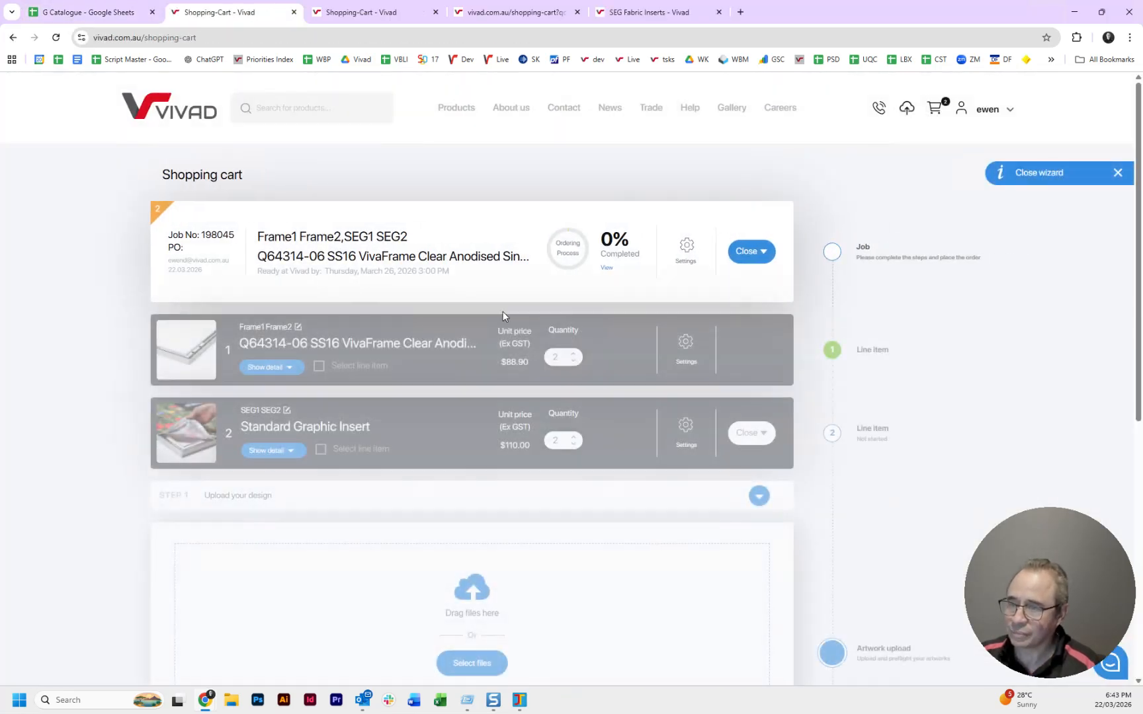
Upload the Test_6000x3000_01 artwork file as the design for the Standard Graphic Insert line item.
{"action": "scroll", "coordinate": [303, 362], "scroll_direction": "down", "scroll_amount": 1}
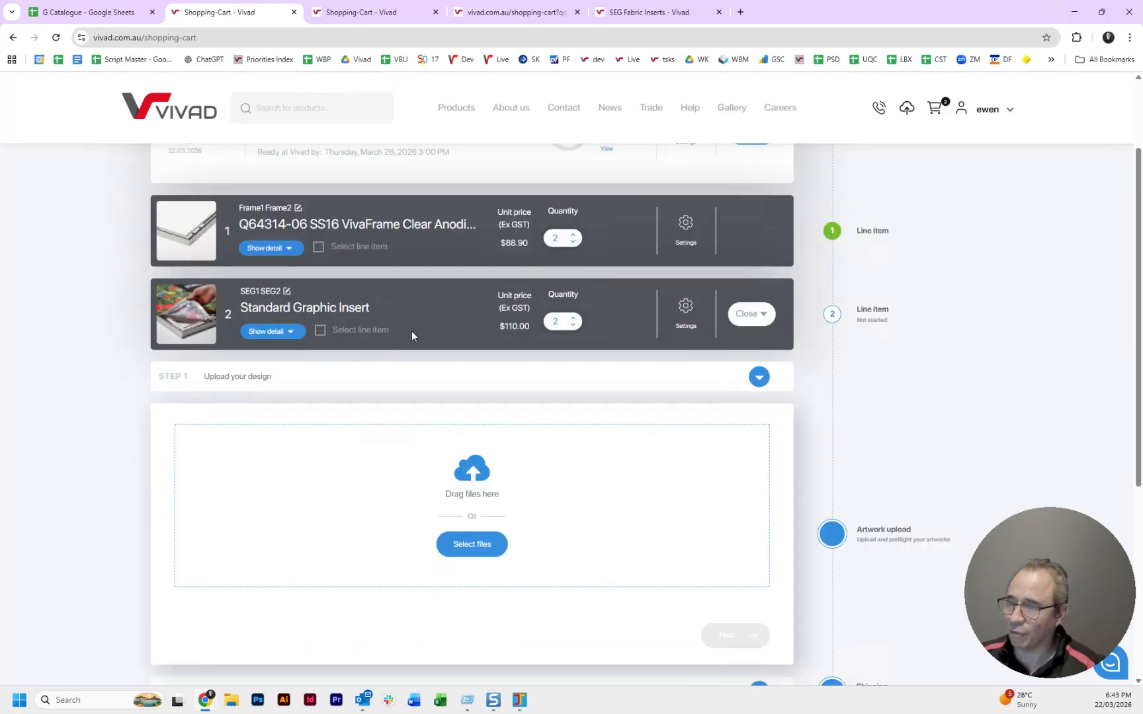
{"action": "left_click", "coordinate": [454, 543]}
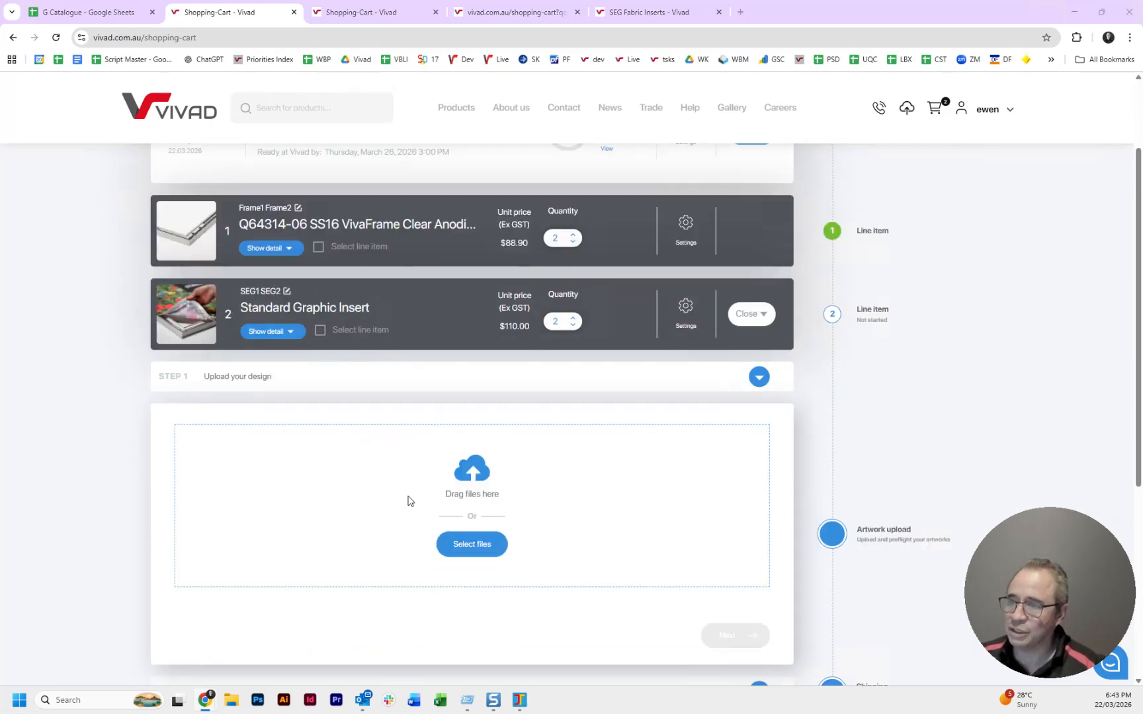
{"action": "double_click", "coordinate": [775, 264]}
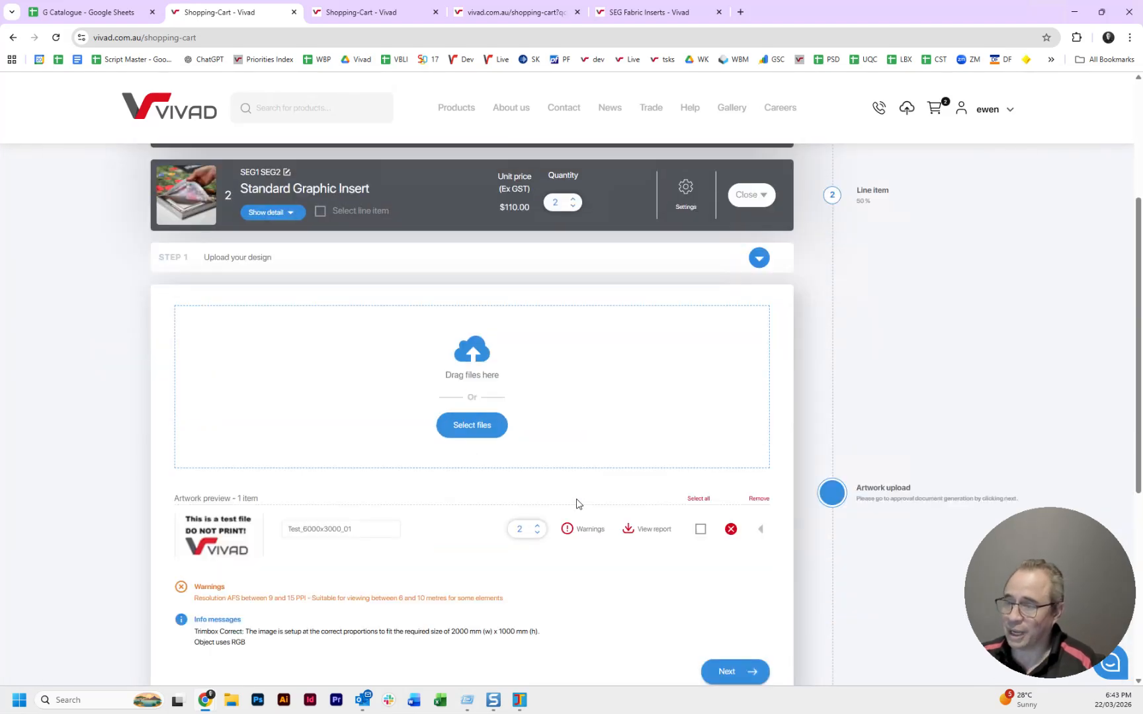
Proceed with the uploaded artwork, accept its resolution warning and confirm that the images do not align.
{"action": "scroll", "coordinate": [578, 504], "scroll_direction": "down", "scroll_amount": 1}
{"action": "scroll", "coordinate": [398, 520], "scroll_direction": "down", "scroll_amount": 1}
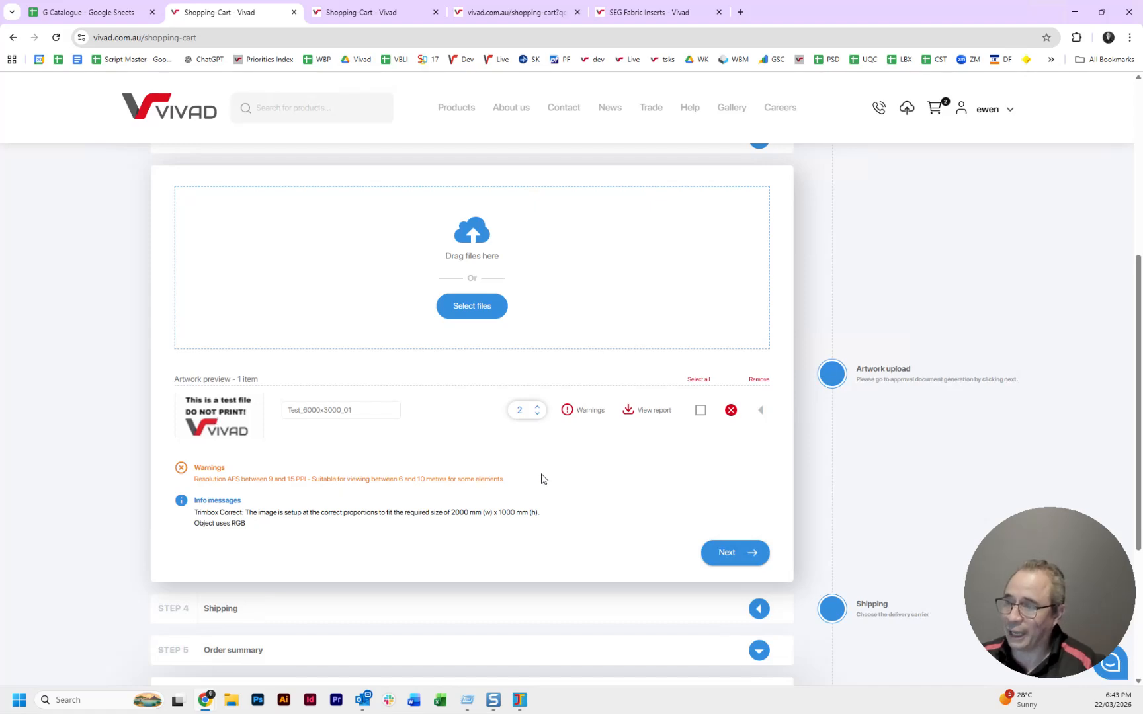
{"action": "left_click", "coordinate": [725, 550]}
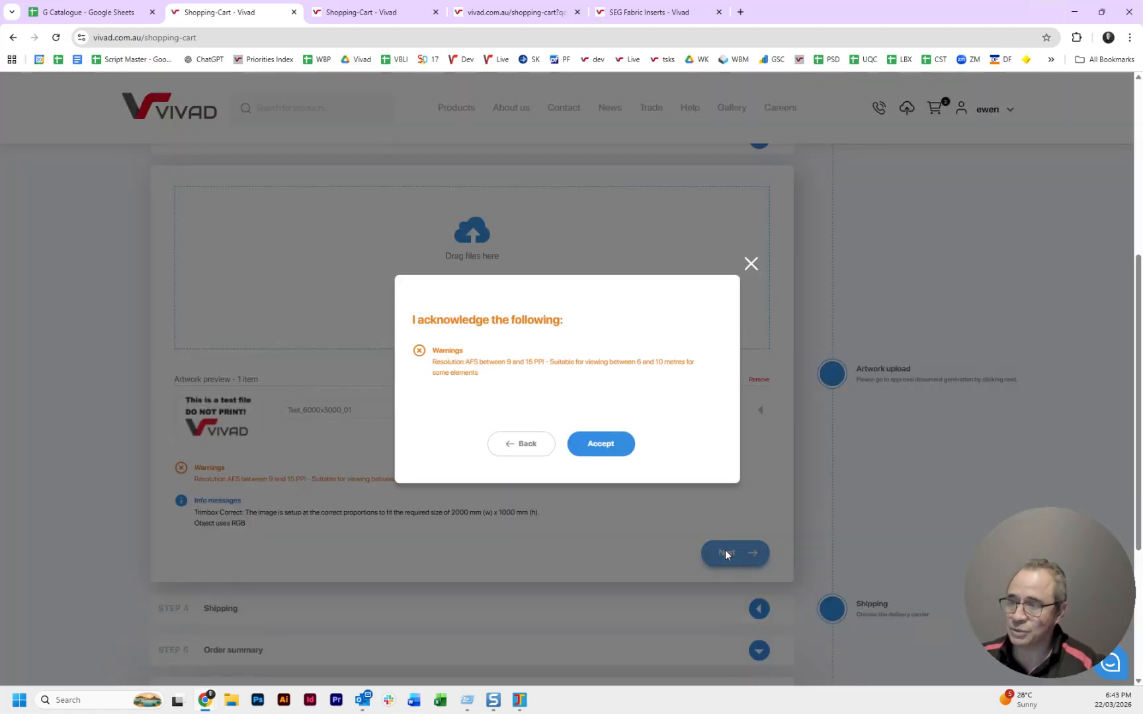
{"action": "left_click", "coordinate": [610, 452]}
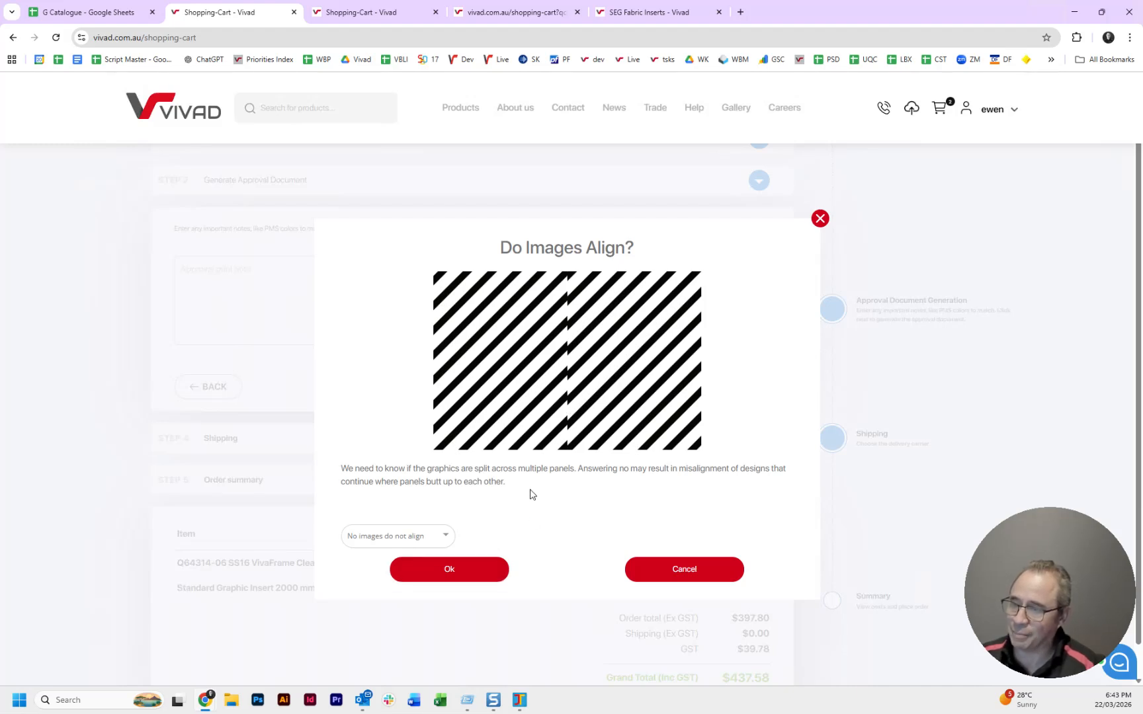
{"action": "left_click", "coordinate": [475, 541]}
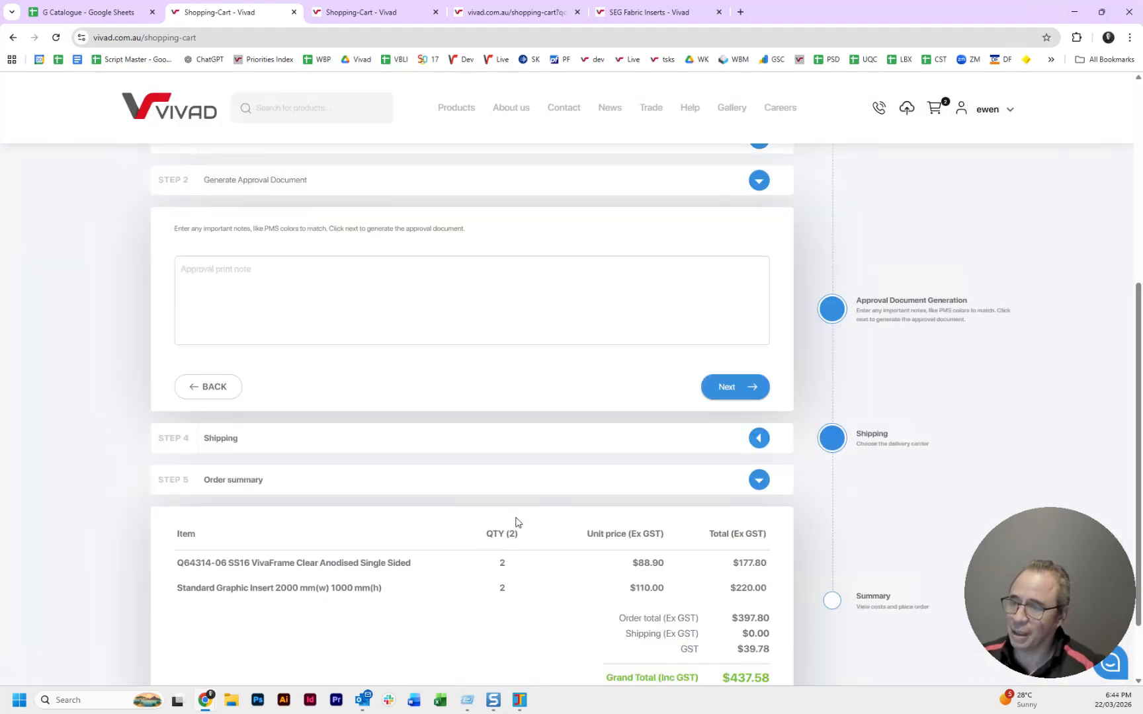
Generate the approval document without a print note and submit it as Approve As Is.
{"action": "left_click", "coordinate": [738, 392]}
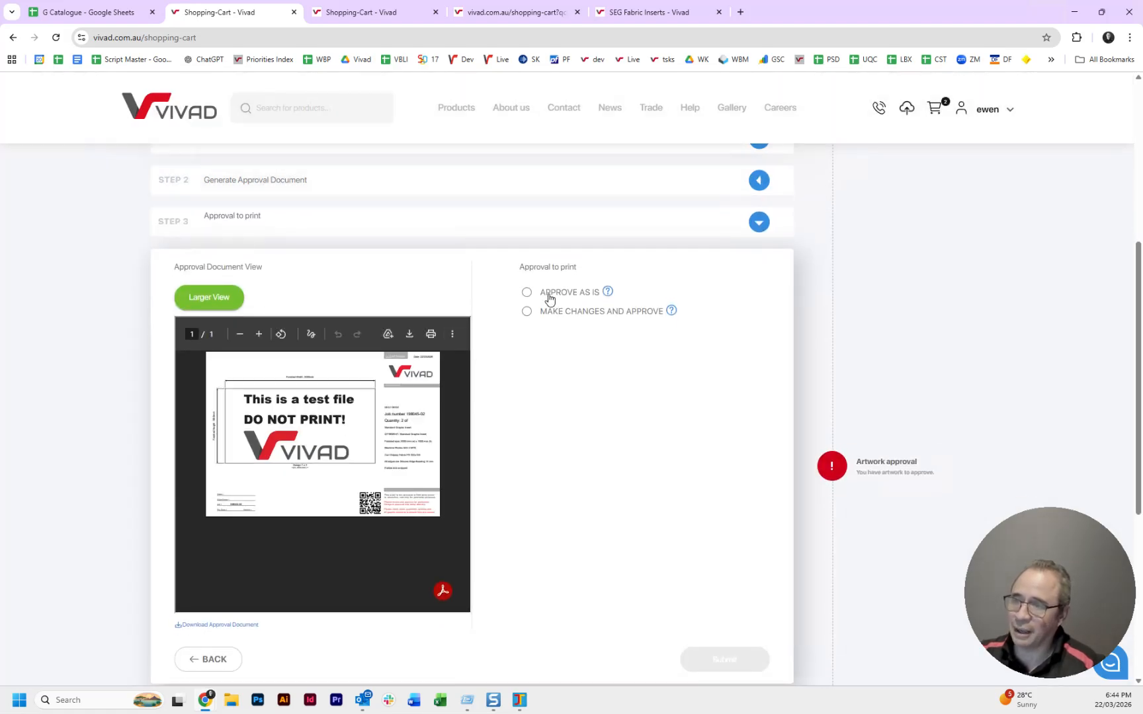
{"action": "left_click", "coordinate": [561, 293]}
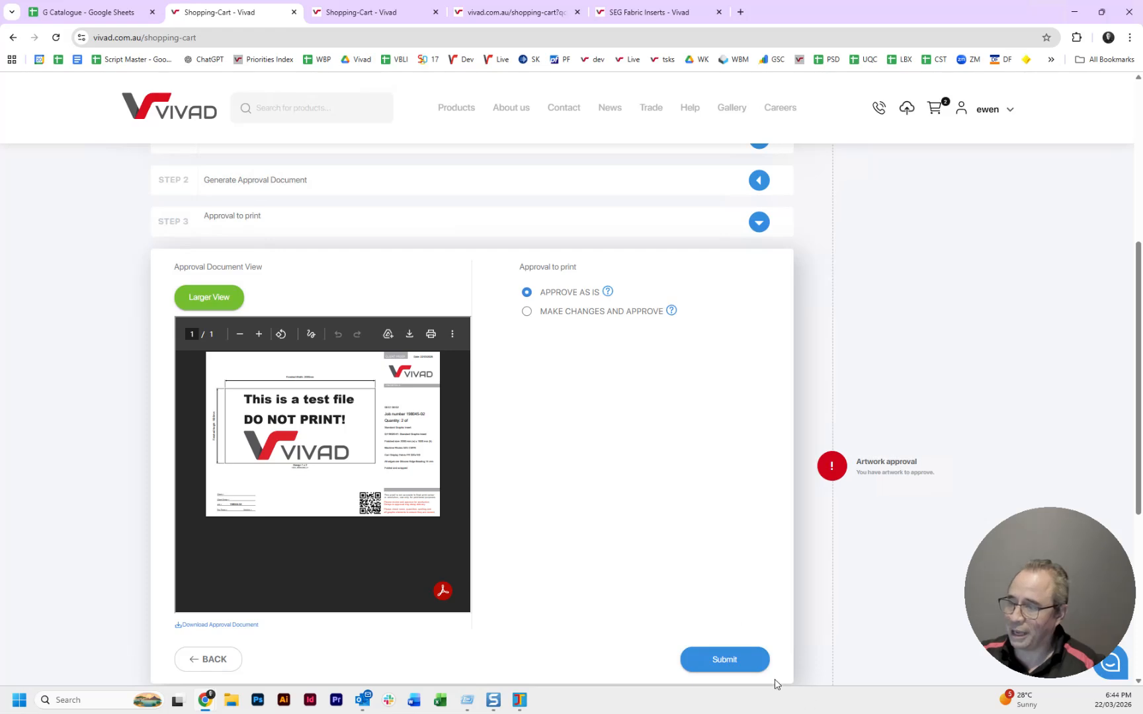
{"action": "left_click", "coordinate": [725, 661]}
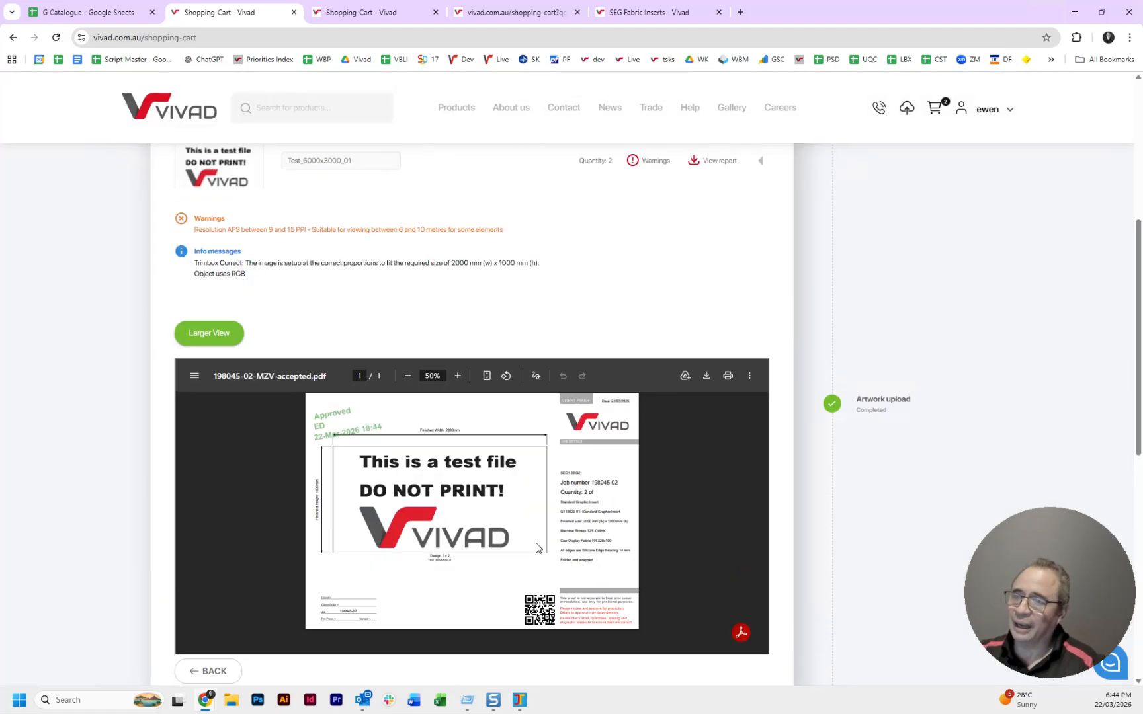
Set order delivery to the third saved shipping address with the Direct Freight Road carrier for Thu 02 Apr 05:00 pm.
{"action": "scroll", "coordinate": [458, 533], "scroll_direction": "down", "scroll_amount": 7}
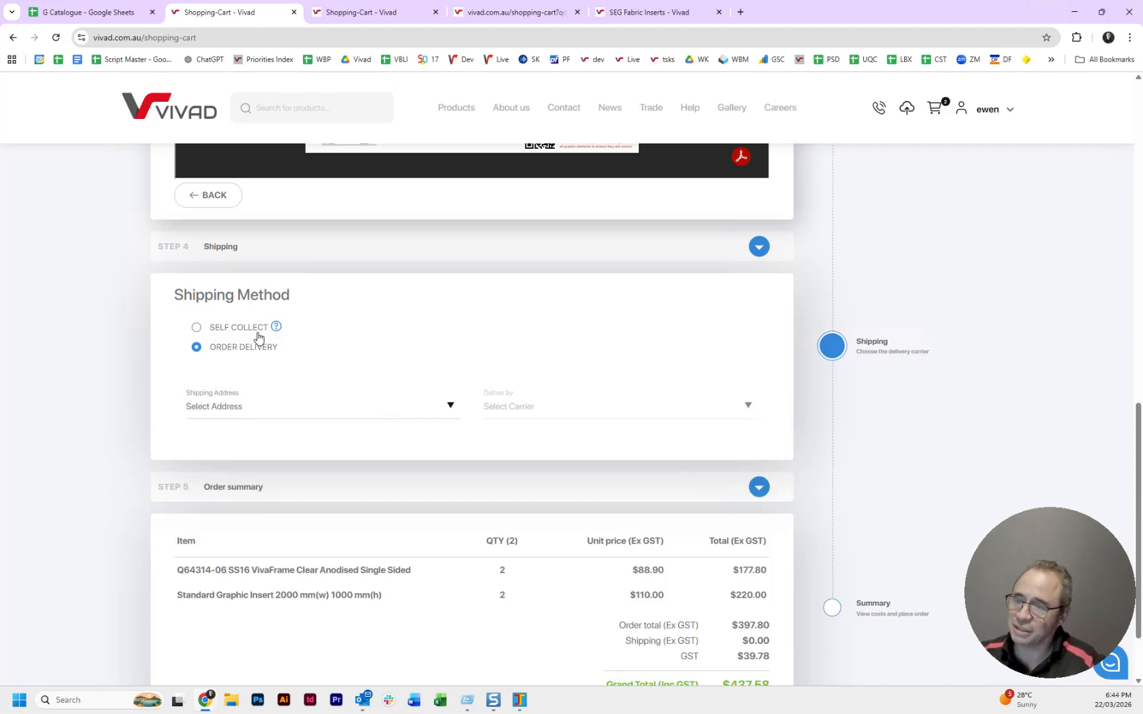
{"action": "left_click", "coordinate": [393, 416]}
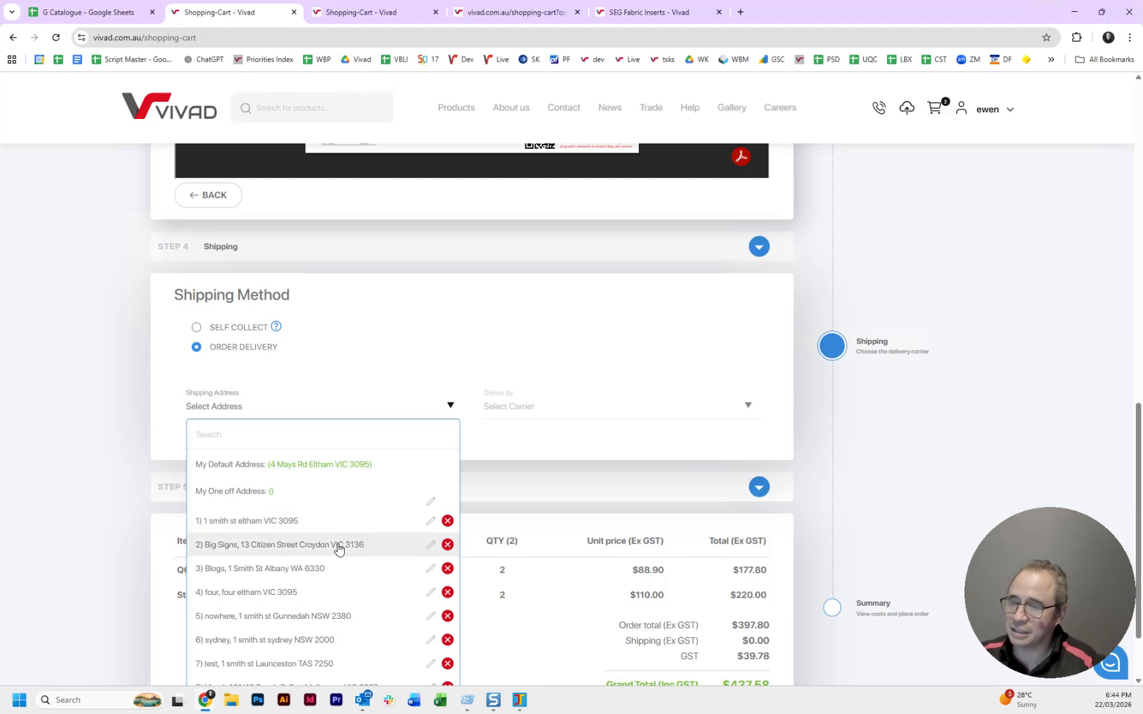
{"action": "left_click", "coordinate": [330, 569]}
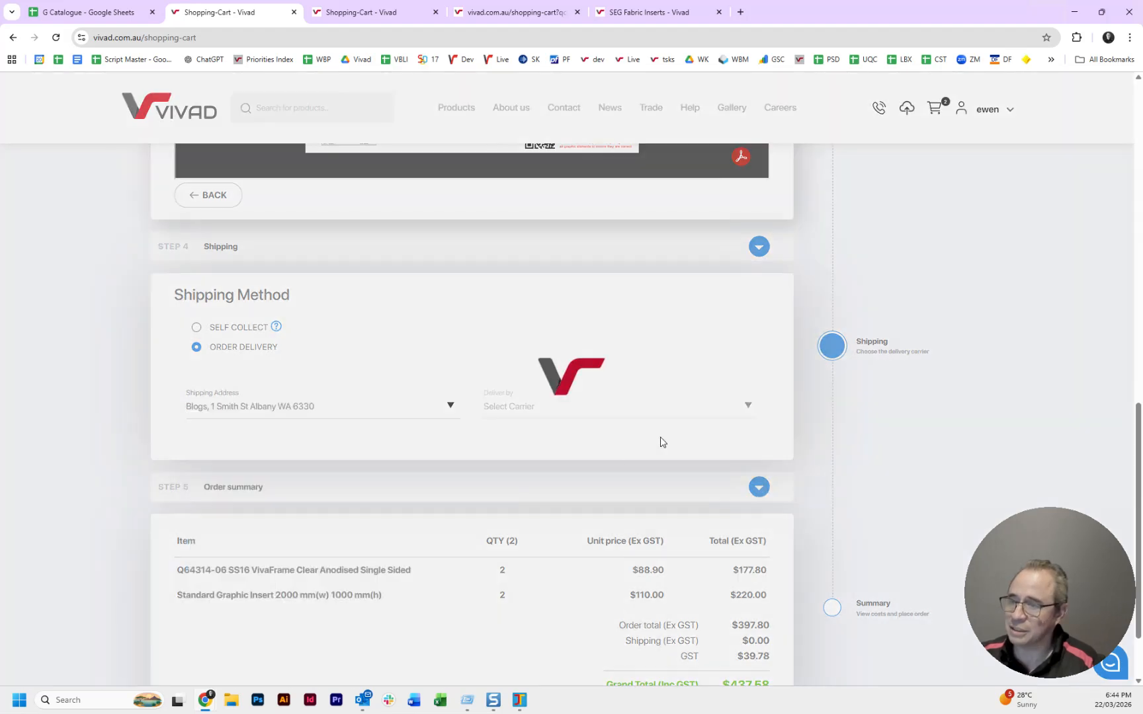
{"action": "left_click", "coordinate": [669, 413]}
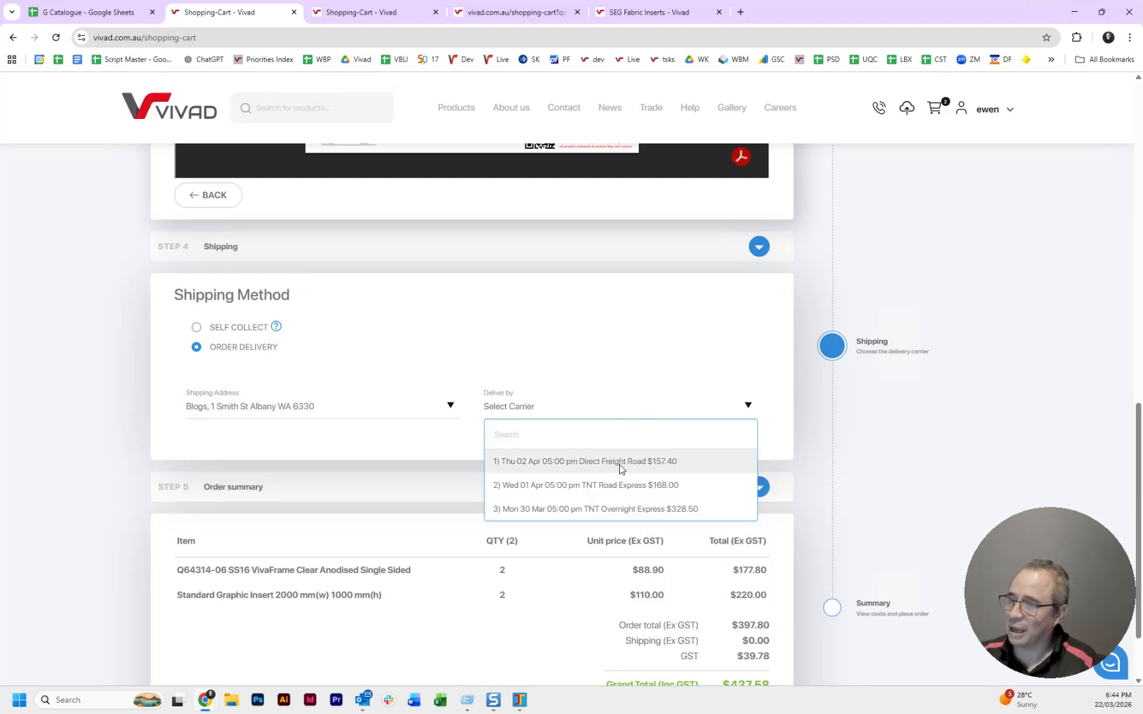
{"action": "left_click", "coordinate": [620, 469]}
Place the order for the frames and graphic inserts and open its order overview.
{"action": "scroll", "coordinate": [616, 415], "scroll_direction": "down", "scroll_amount": 2}
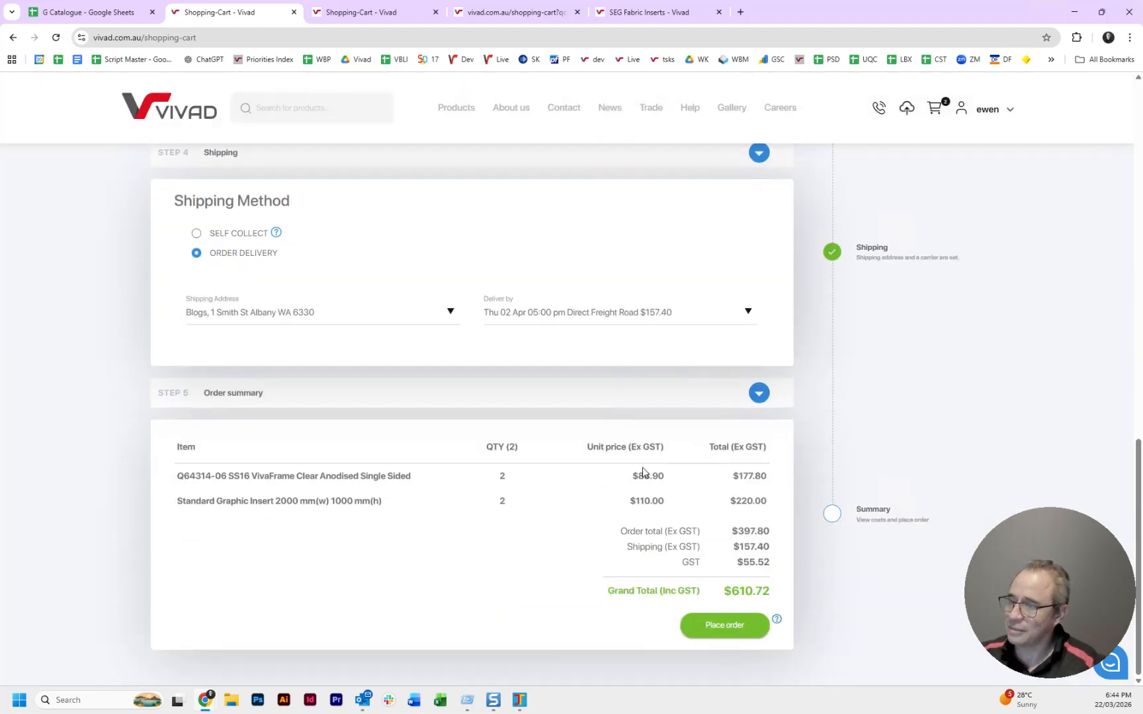
{"action": "left_click", "coordinate": [717, 625]}
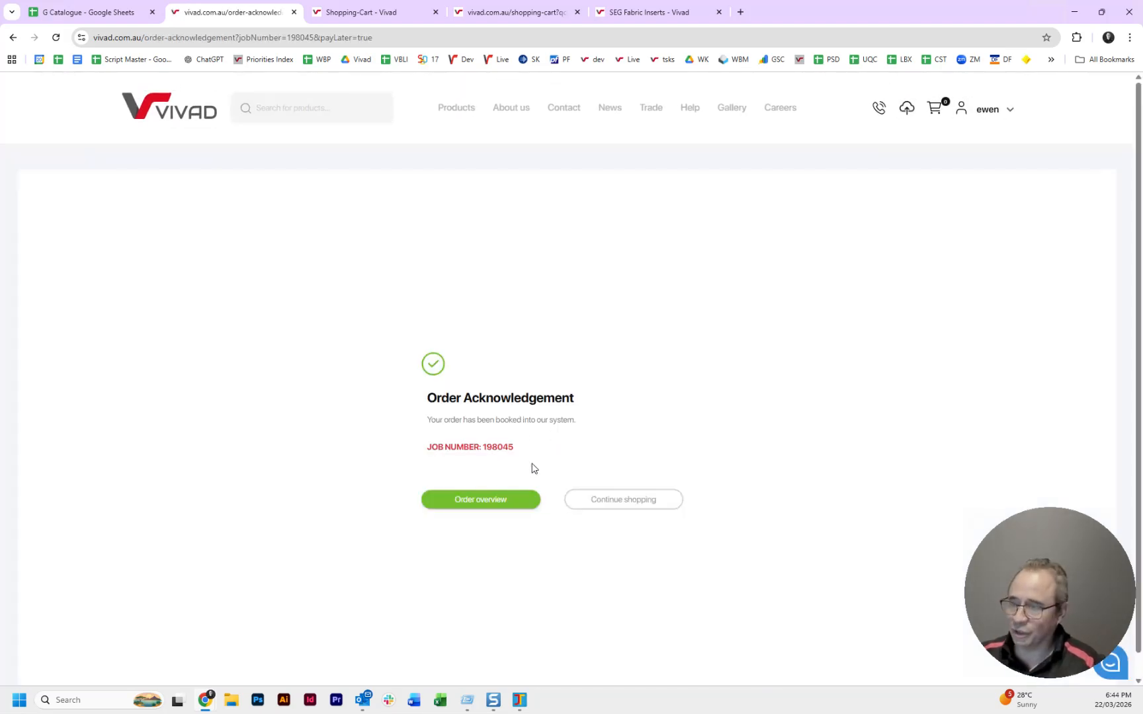
{"action": "left_click", "coordinate": [501, 499]}
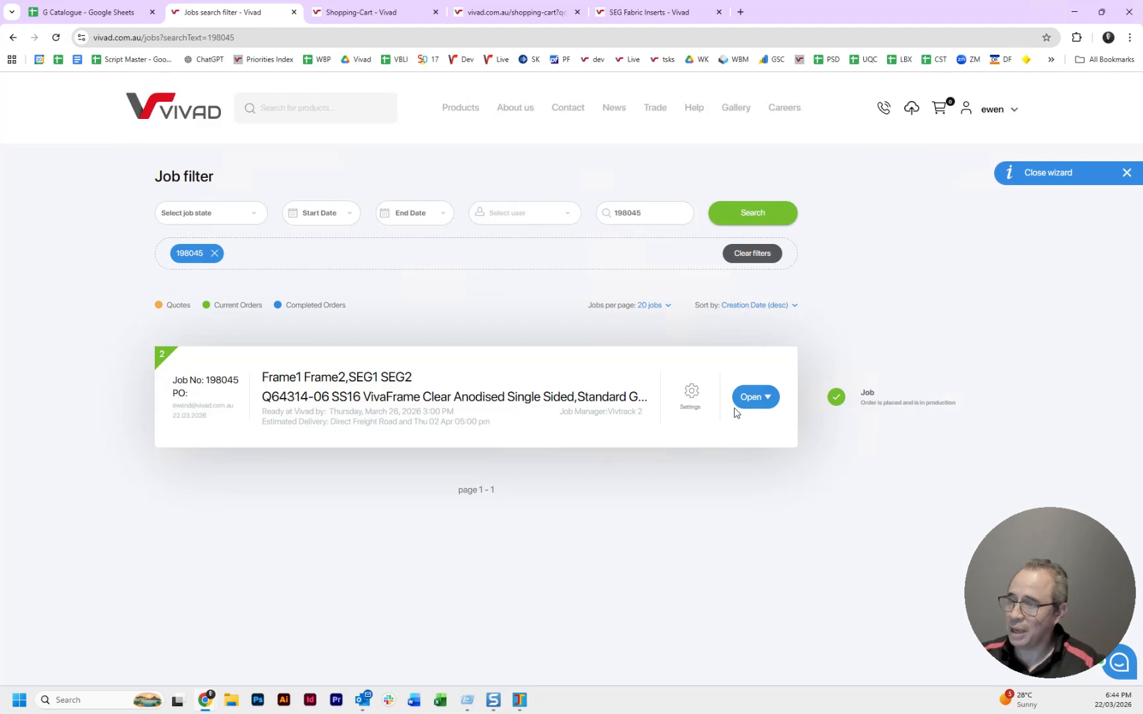
Open the placed job and check the workflow progress of the VivaFrame line item.
{"action": "left_click", "coordinate": [756, 397]}
{"action": "scroll", "coordinate": [688, 429], "scroll_direction": "down", "scroll_amount": 1}
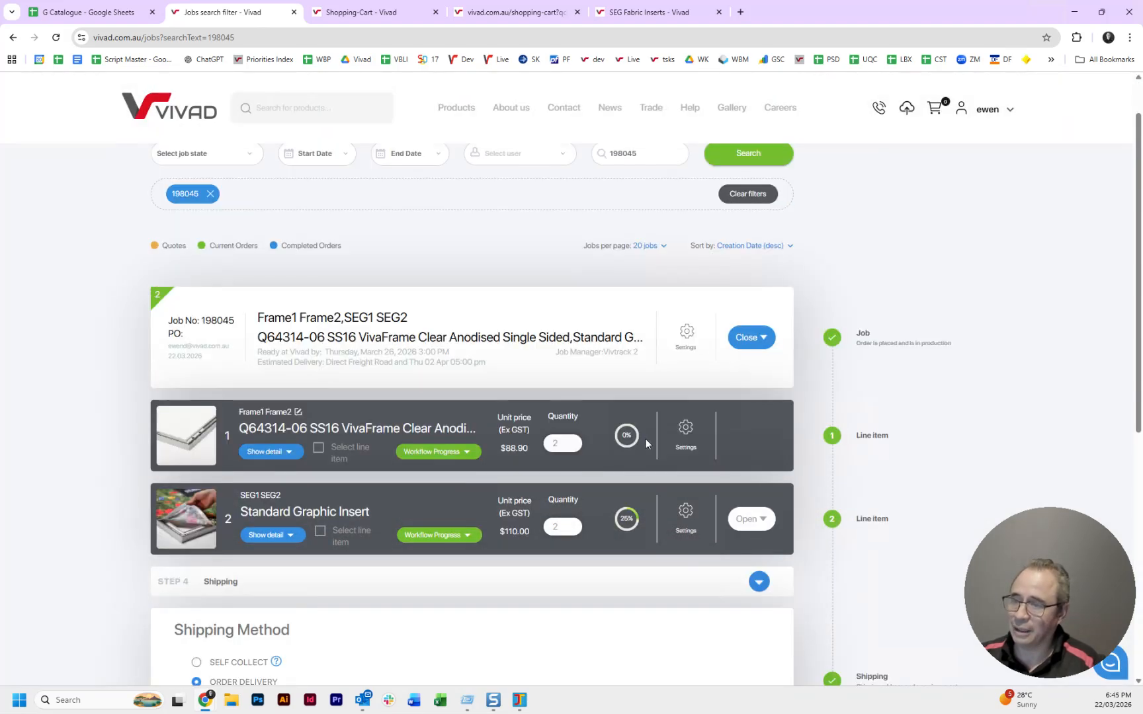
{"action": "left_click", "coordinate": [476, 455]}
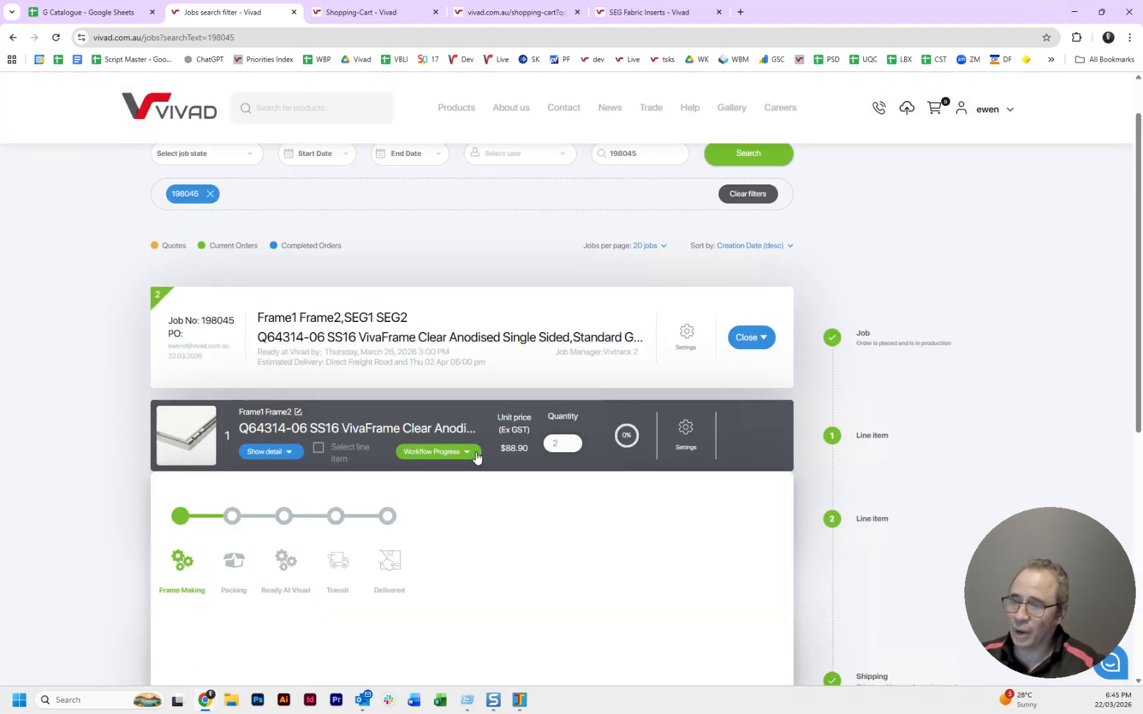
{"action": "left_click", "coordinate": [475, 455]}
Examine the workflow progress stages of the Standard Graphic Insert line item.
{"action": "left_click", "coordinate": [459, 539]}
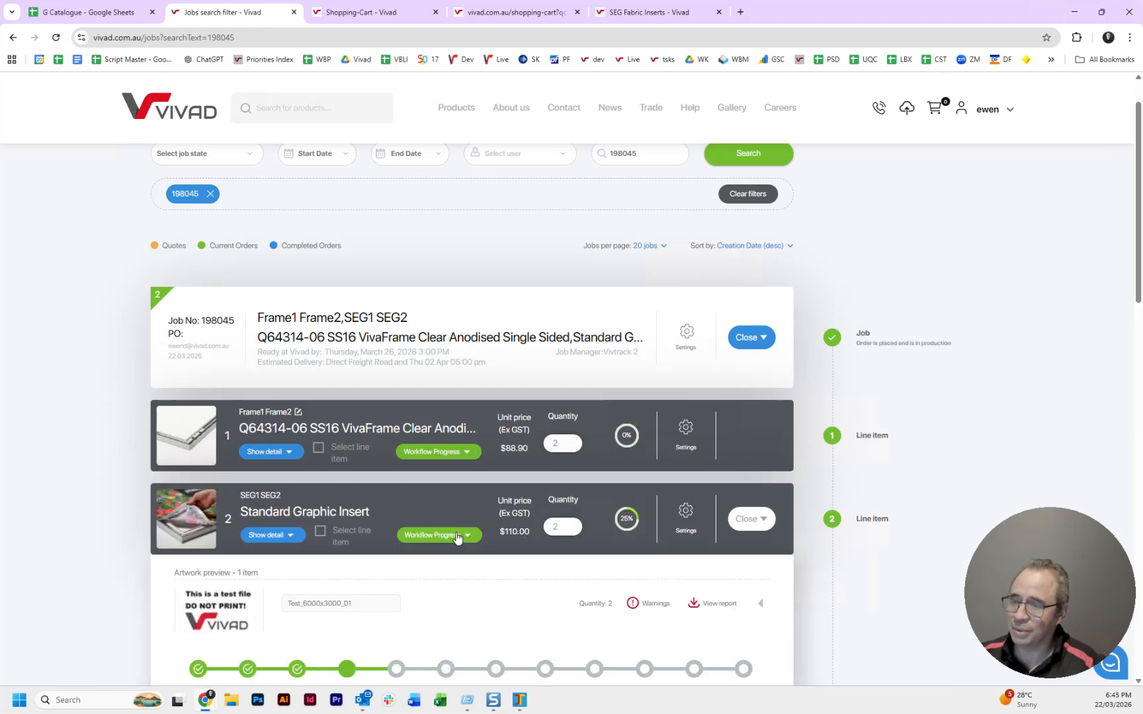
{"action": "scroll", "coordinate": [459, 539], "scroll_direction": "down", "scroll_amount": 1}
{"action": "scroll", "coordinate": [454, 513], "scroll_direction": "down", "scroll_amount": 1}
{"action": "scroll", "coordinate": [452, 513], "scroll_direction": "down", "scroll_amount": 1}
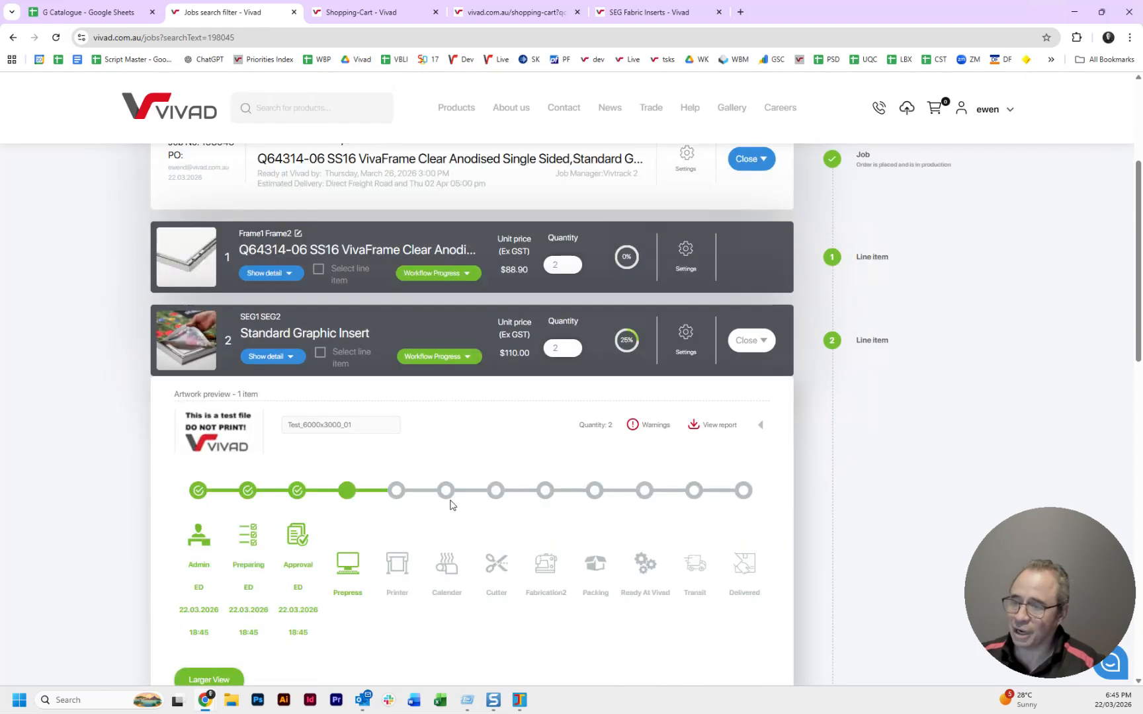
{"action": "scroll", "coordinate": [448, 499], "scroll_direction": "down", "scroll_amount": 1}
{"action": "scroll", "coordinate": [443, 493], "scroll_direction": "up", "scroll_amount": 1}
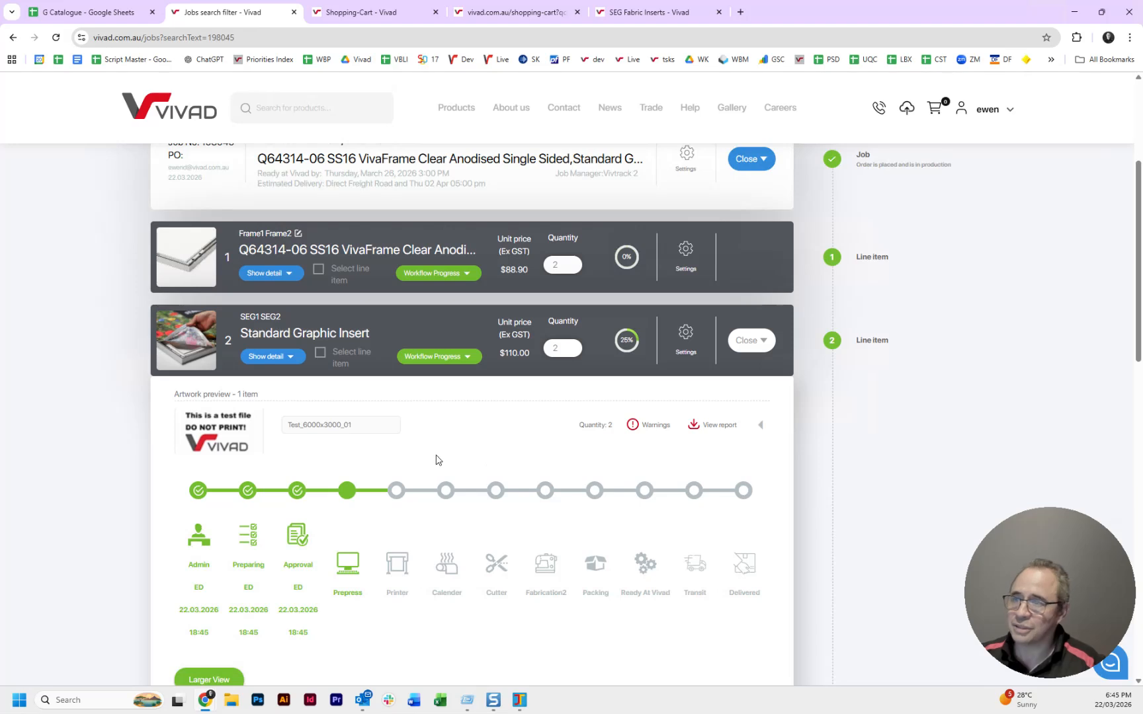